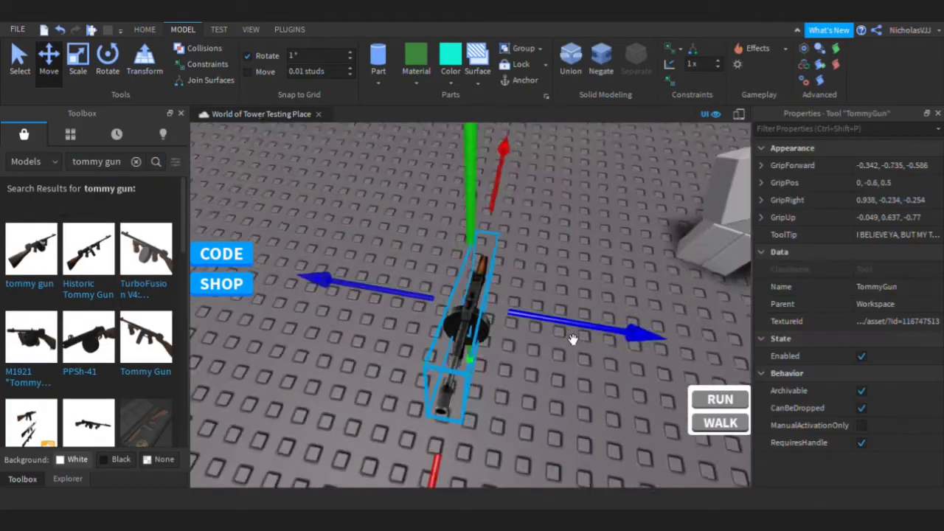
Rotate the TommyGun around its axes until it sits upright and roughly level above the baseplate.
right_click_drag(573, 332, 573, 332)
key("ctrl+4")
scroll(419, 252, "up", 2)
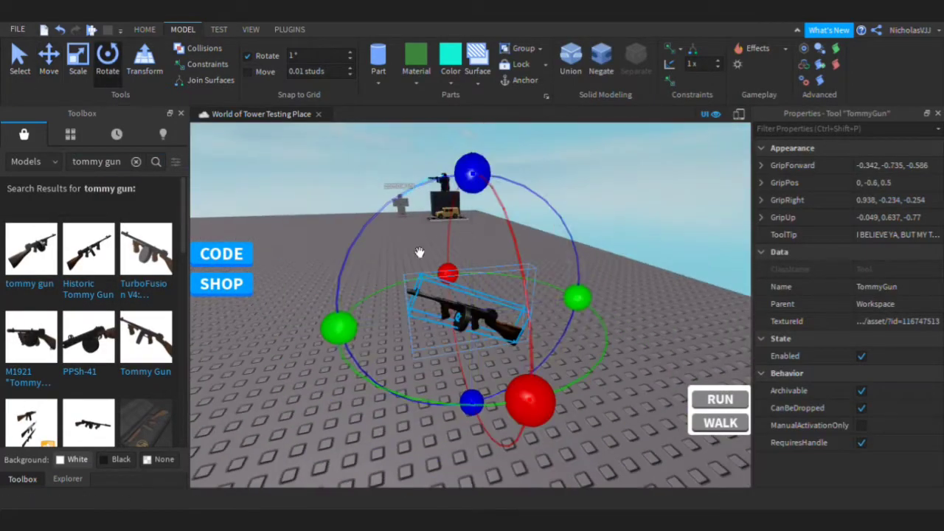
left_click_drag(472, 174, 447, 216)
scroll(474, 242, "up", 3)
scroll(475, 242, "down", 3)
left_click_drag(479, 160, 502, 185)
right_click_drag(269, 133, 270, 133)
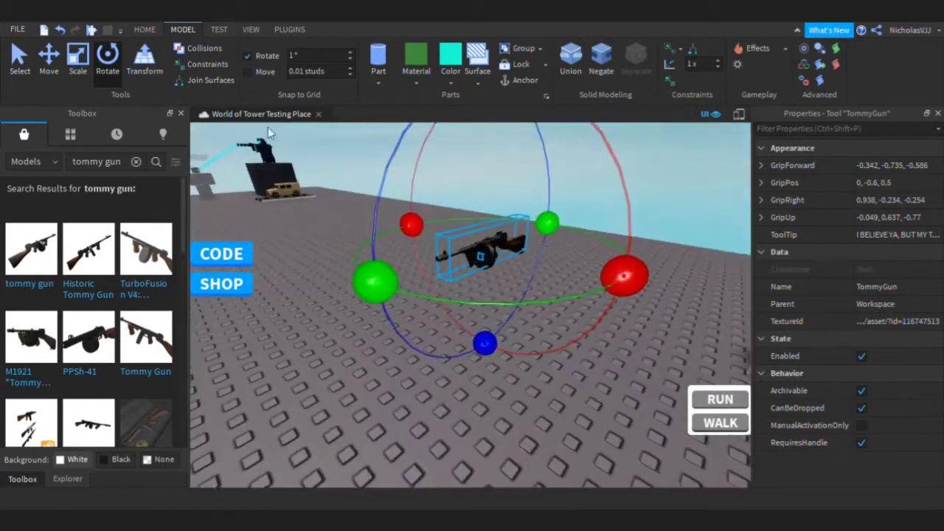
Move the TommyGun in front of the grey dummy, between its raised arms.
left_click(49, 59)
scroll(472, 280, "down", 3)
left_click_drag(517, 292, 552, 339)
right_click_drag(552, 340, 552, 339)
left_click_drag(430, 382, 448, 278)
right_click_drag(440, 230, 437, 227)
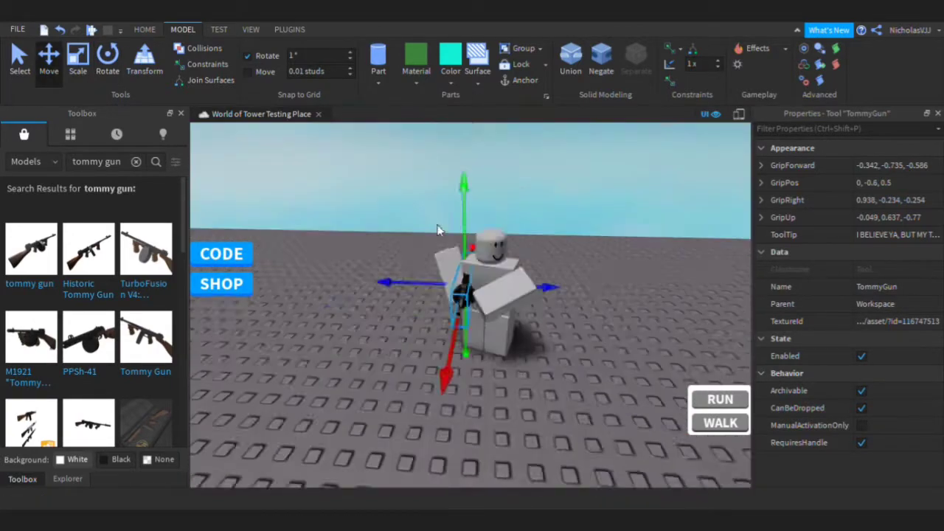
Rotate the TommyGun so it lines up with the dummy's hands and its barrel points forward.
scroll(437, 227, "up", 3)
left_click(107, 59)
right_click_drag(408, 294, 408, 293)
left_click_drag(463, 387, 522, 397)
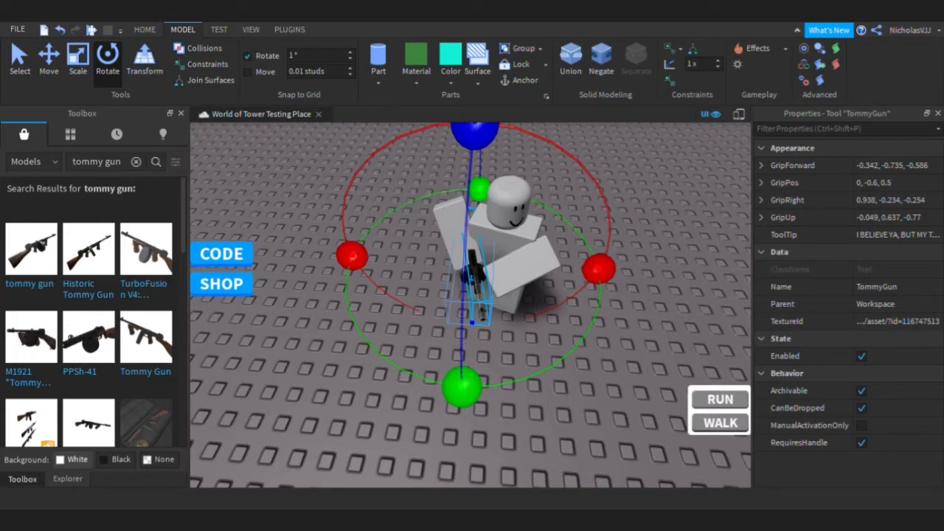
right_click_drag(541, 301, 561, 303)
left_click_drag(288, 391, 384, 399)
right_click_drag(383, 369, 458, 295)
scroll(398, 331, "up", 3)
scroll(550, 445, "down", 3)
left_click_drag(446, 232, 468, 260)
right_click_drag(467, 259, 490, 392)
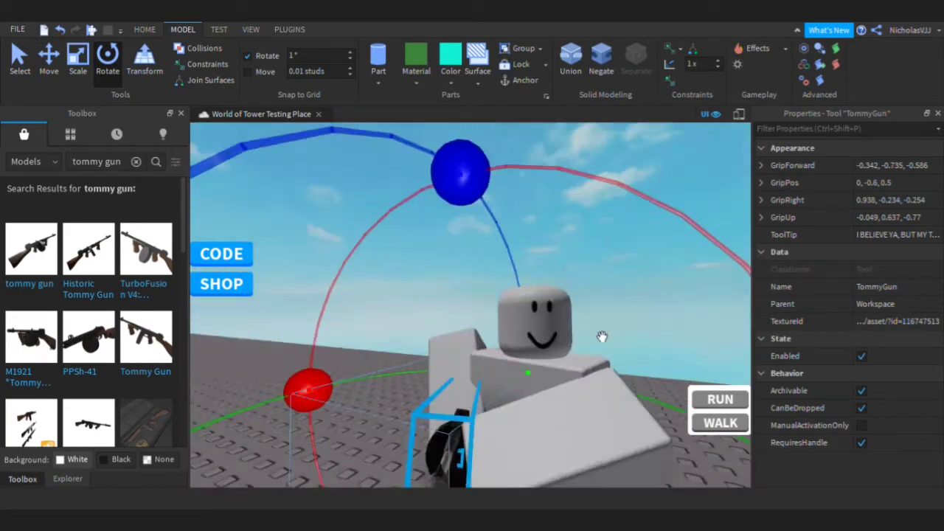
scroll(490, 392, "down", 2)
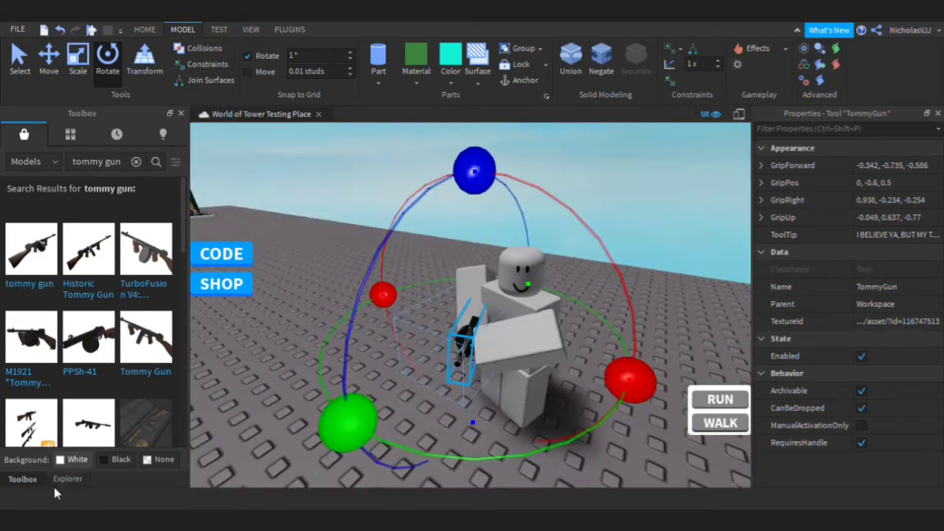
Expand the TommyGun tool in the Explorer to reach its parts.
left_click(62, 480)
left_click(22, 243)
Delete the TommyGun's BarrelClip part and undo the deletion.
left_click(70, 273)
key("Delete")
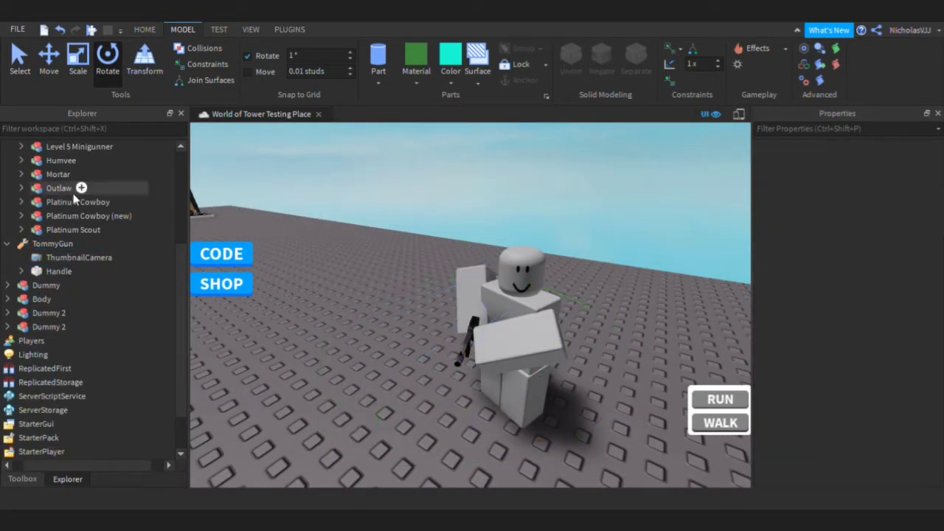
left_click(60, 31)
Group the TommyGun's BarrelClip and Handle parts into a model and place it directly under Workspace.
left_click(72, 286, "ctrl")
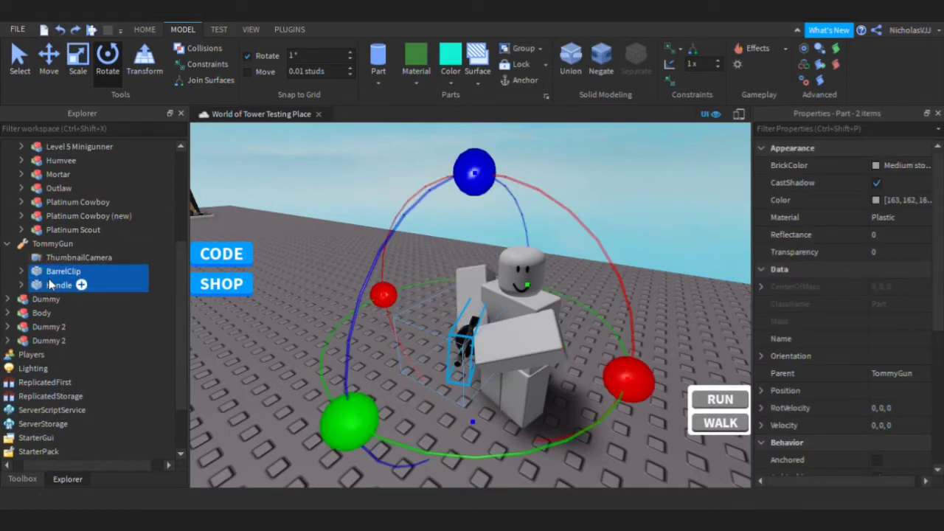
right_click(55, 285)
left_click(115, 117)
scroll(126, 209, "up", 4)
left_click_drag(62, 272, 99, 149)
Delete the leftover TommyGun tool from the Workspace.
scroll(99, 149, "down", 4)
left_click(67, 245)
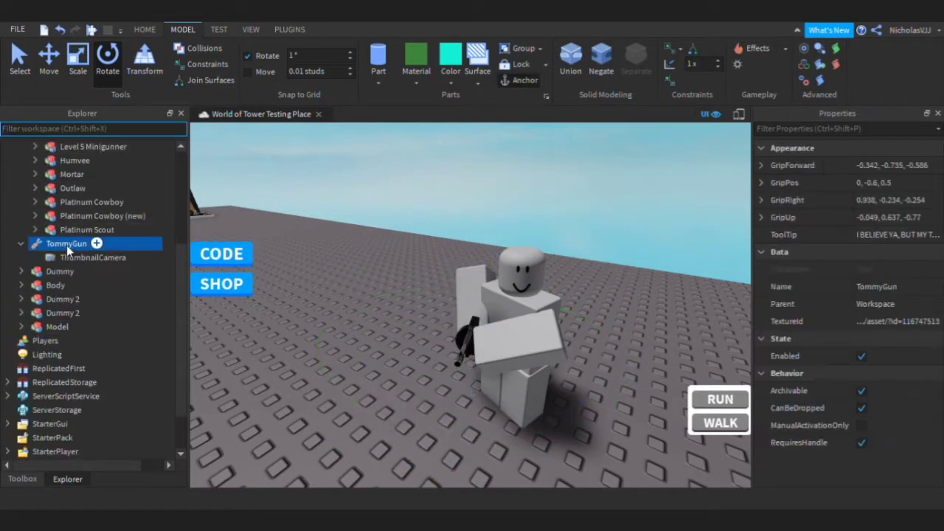
key("Delete")
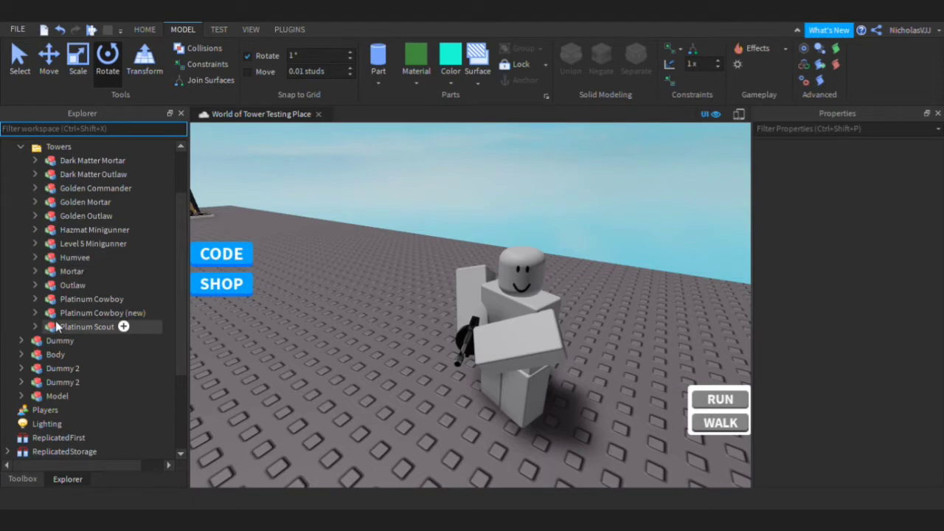
Rename the gun-holding Dummy 2 model as Level 5 Crook Boss.
right_click_drag(240, 312, 254, 309)
left_click(53, 382)
left_click(889, 185)
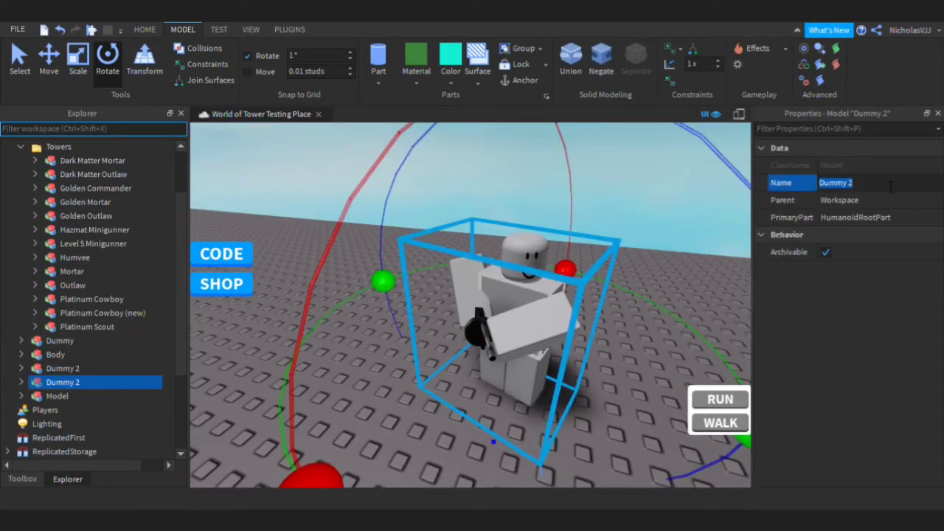
key("BackSpace")
type("Level 5 Crook Boss")
key("Return")
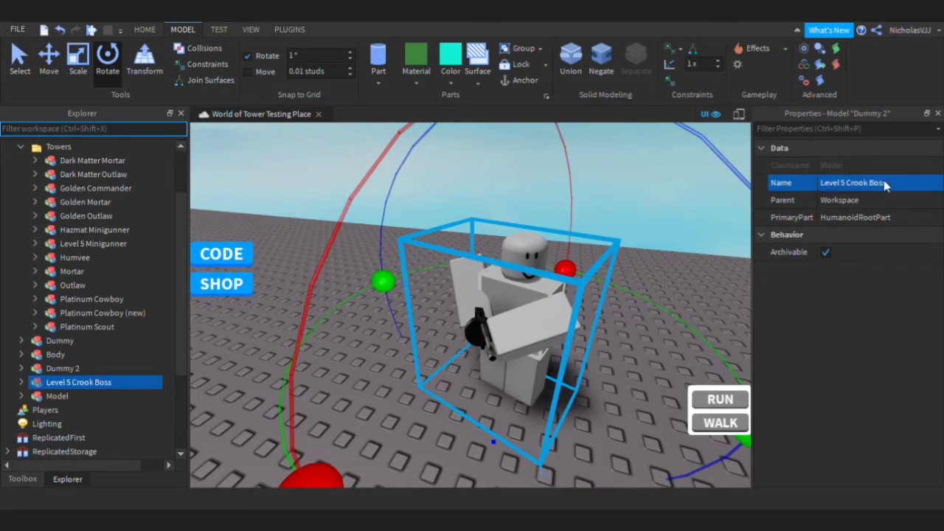
Insert a Shirt object into the Level 5 Crook Boss model.
left_click(20, 382)
scroll(74, 324, "down", 3)
left_click(121, 259)
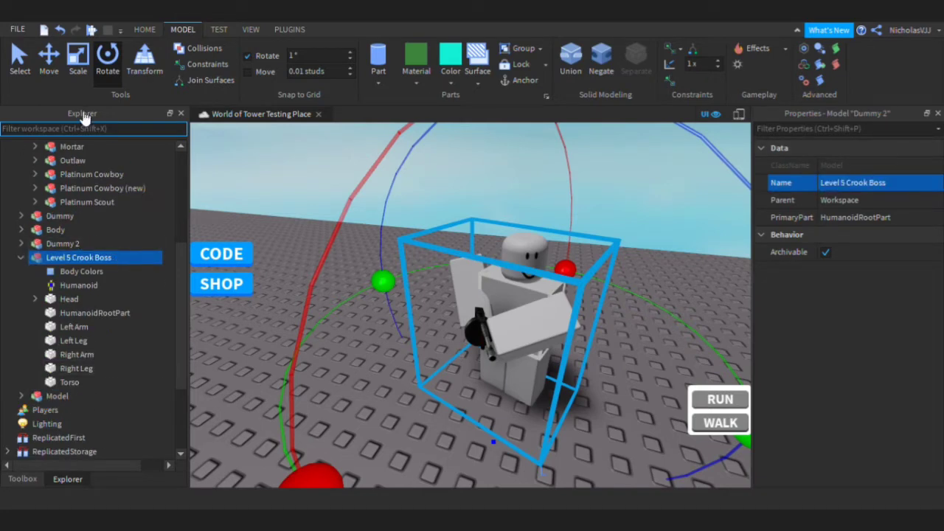
left_click(83, 114)
Paste a dark suit-and-tie template asset into the character's shirt object.
left_click(79, 284)
left_click(899, 184)
right_click_drag(627, 240, 593, 221)
left_click(887, 185)
key("ctrl+v")
key("Return")
left_click(593, 221)
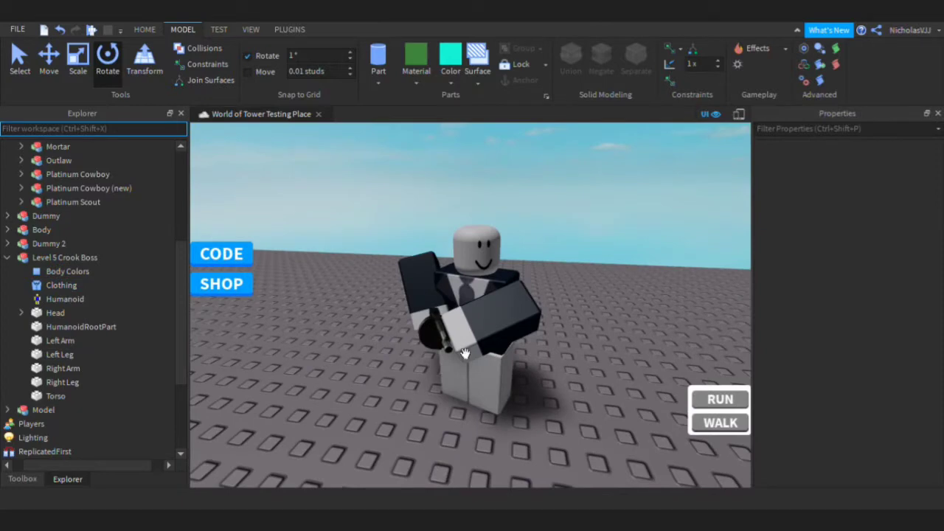
Move and slightly rotate the Level 5 Crook Boss's Left Arm so its hand meets the gun.
left_click(56, 340)
key("ctrl+2")
left_click_drag(470, 224, 472, 234)
right_click_drag(548, 274, 548, 273)
left_click(108, 61)
left_click_drag(300, 267, 310, 261)
left_click(49, 60)
left_click_drag(509, 313, 516, 316)
left_click(532, 318)
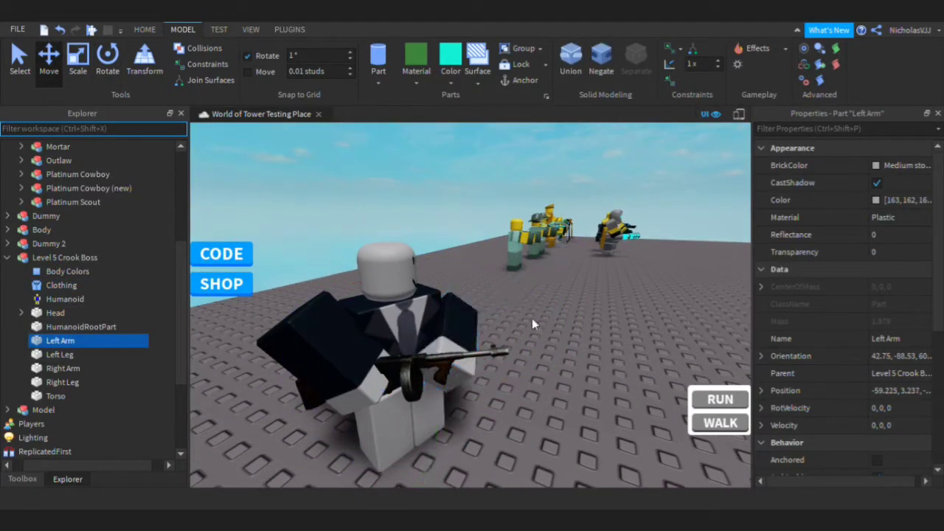
Shift the gun model slightly so it sits better between the character's hands.
right_click_drag(547, 341, 547, 340)
scroll(547, 341, "down", 3)
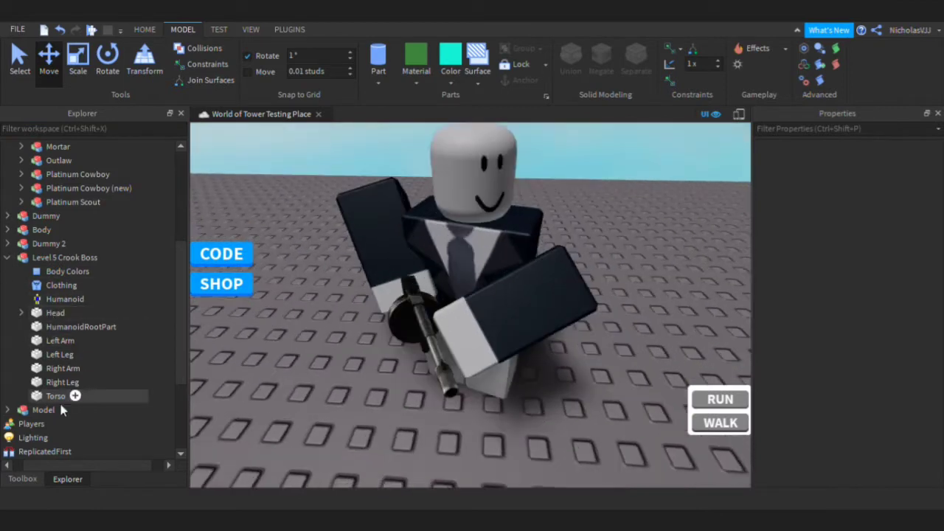
left_click(59, 410)
left_click_drag(574, 266, 583, 265)
left_click(588, 387)
scroll(588, 386, "up", 3)
scroll(587, 386, "up", 5)
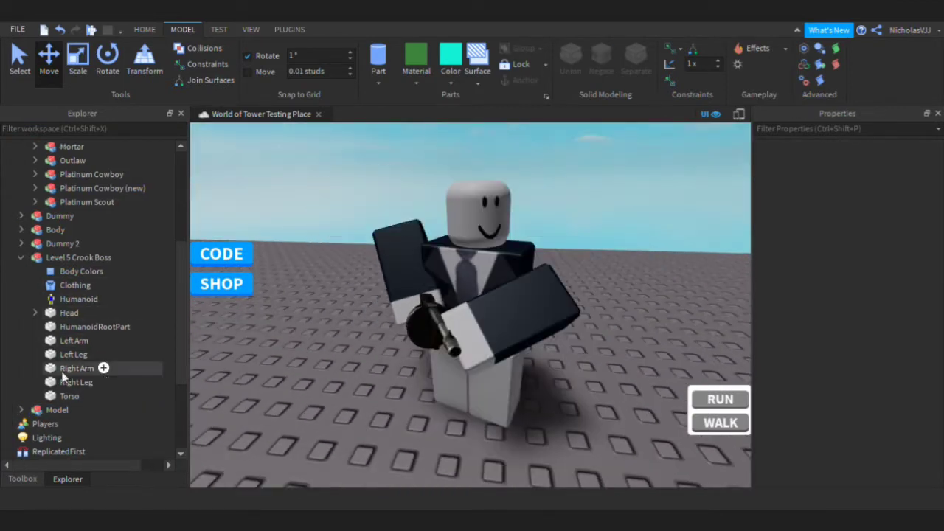
left_click(59, 410)
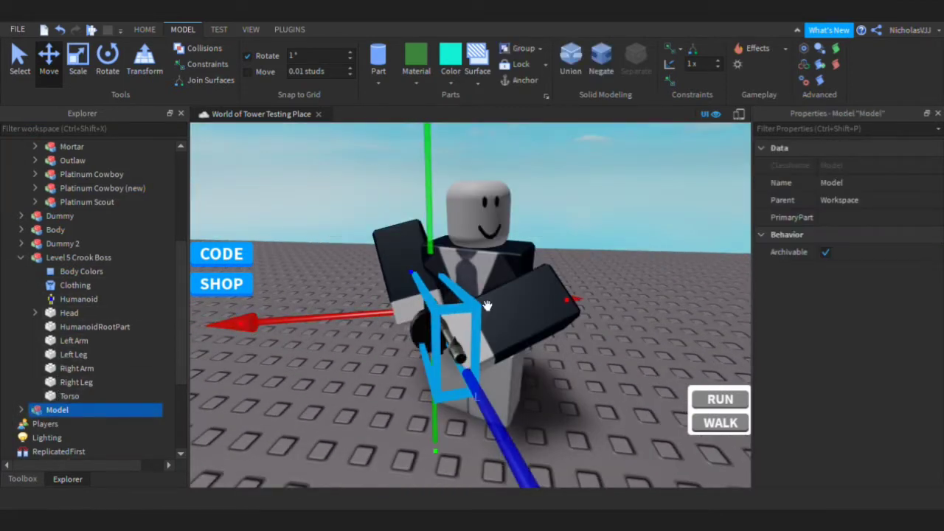
left_click(554, 431)
scroll(554, 430, "up", 1)
Rotate the Level 5 Crook Boss's Right Arm so it angles down toward the gun grip.
right_click_drag(554, 431, 554, 430)
left_click(73, 368)
left_click(107, 65)
left_click_drag(279, 340, 266, 313)
left_click_drag(526, 293, 519, 254)
key("ctrl+2")
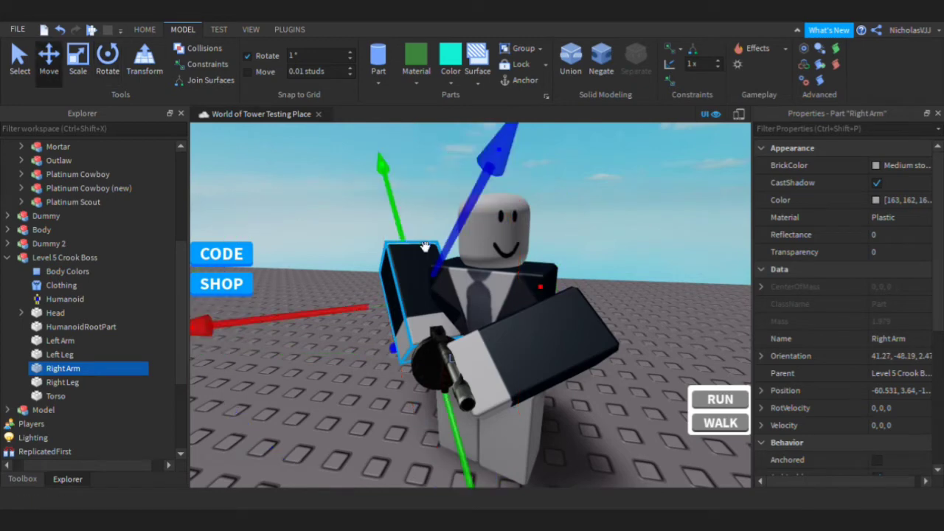
left_click(107, 65)
left_click_drag(544, 293, 543, 300)
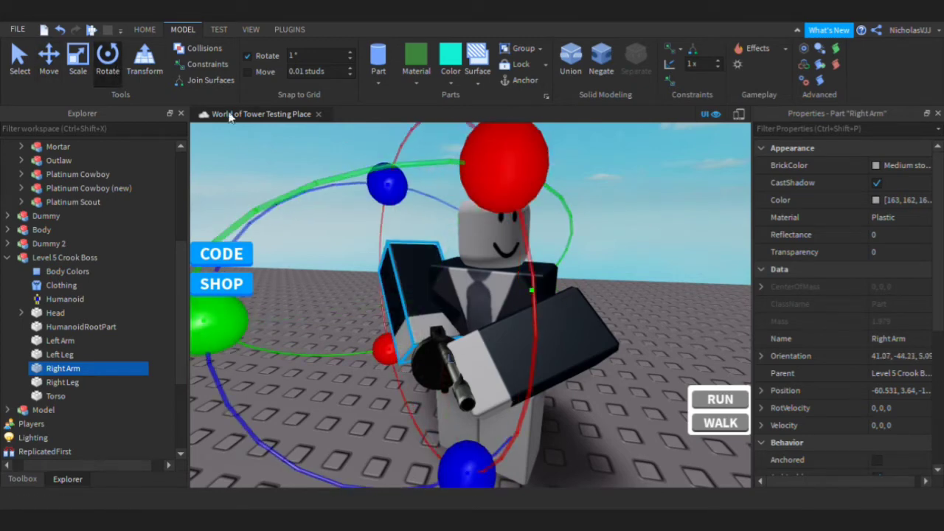
Move the Right Arm closer to the torso so its hand holds the back of the gun.
left_click(49, 65)
left_click_drag(463, 427, 465, 435)
left_click_drag(457, 257, 473, 273)
right_click_drag(473, 273, 526, 282)
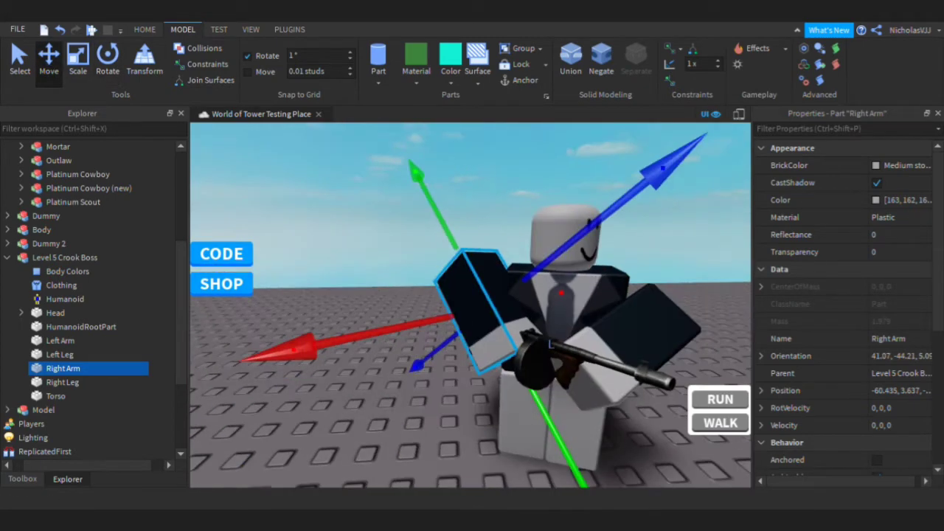
left_click_drag(449, 209, 462, 234)
left_click(463, 233)
right_click_drag(463, 233, 443, 347)
scroll(453, 306, "up", 3)
scroll(443, 347, "down", 3)
Nudge the Left Arm slightly to refine its hold on the gun.
left_click(61, 341)
left_click_drag(544, 272, 538, 262)
left_click(444, 189)
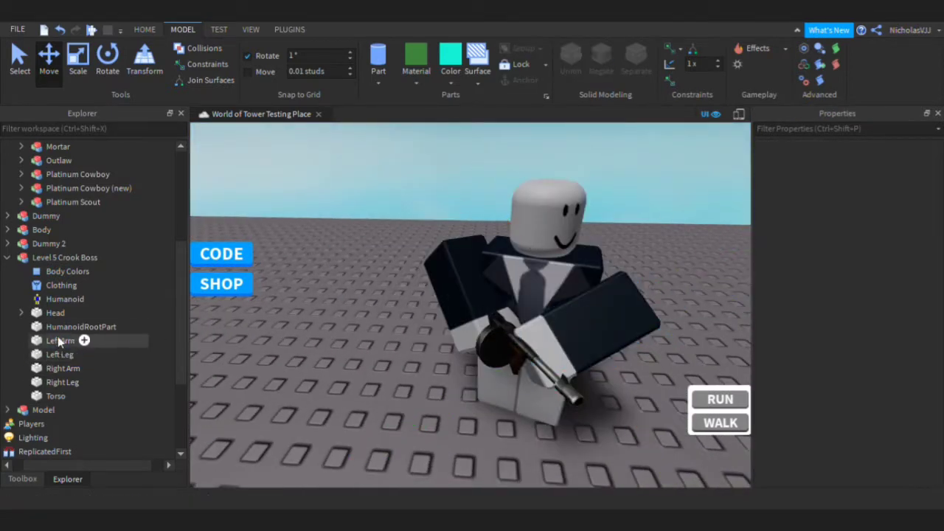
Nudge the Right Arm in small moves until it fits against the shoulder and gun.
left_click(62, 368)
right_click_drag(339, 349, 346, 295)
left_click_drag(375, 254, 389, 276)
left_click(391, 273)
right_click_drag(391, 273, 310, 273)
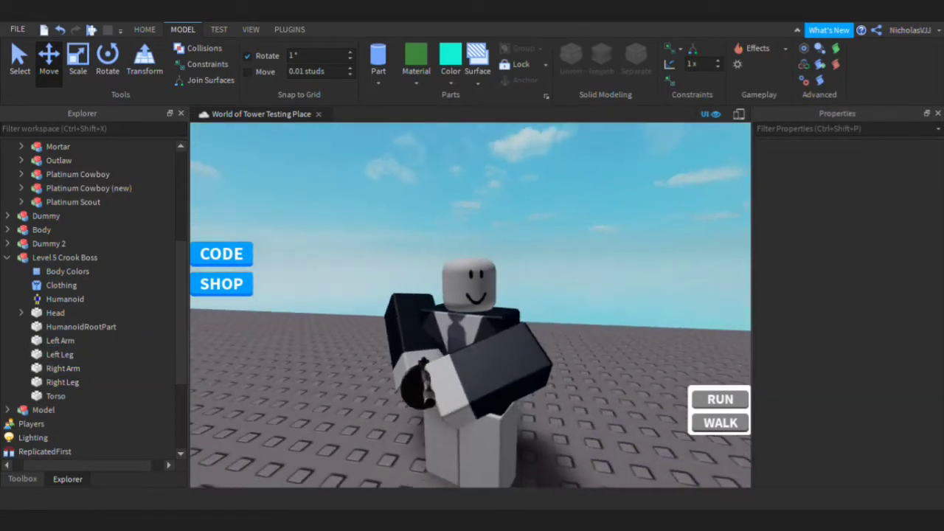
left_click(63, 368)
left_click_drag(400, 263, 420, 268)
left_click(422, 267)
right_click_drag(422, 267, 607, 308)
Replace the texture of the head's Face decal with Roblox asset id 20722053.
double_click(51, 314)
left_click(65, 341)
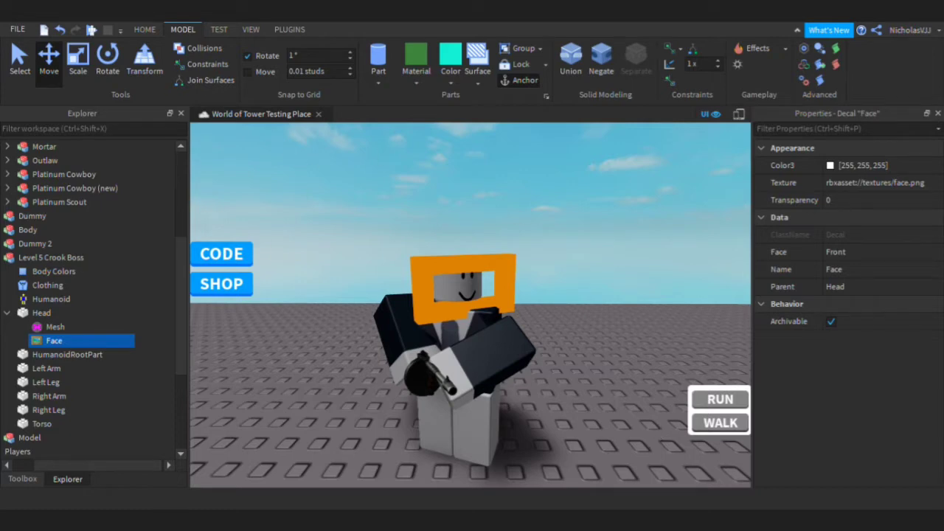
left_click(928, 186)
left_click_drag(927, 187, 622, 242)
key("ctrl+v")
key("Return")
key("a")
key("d")
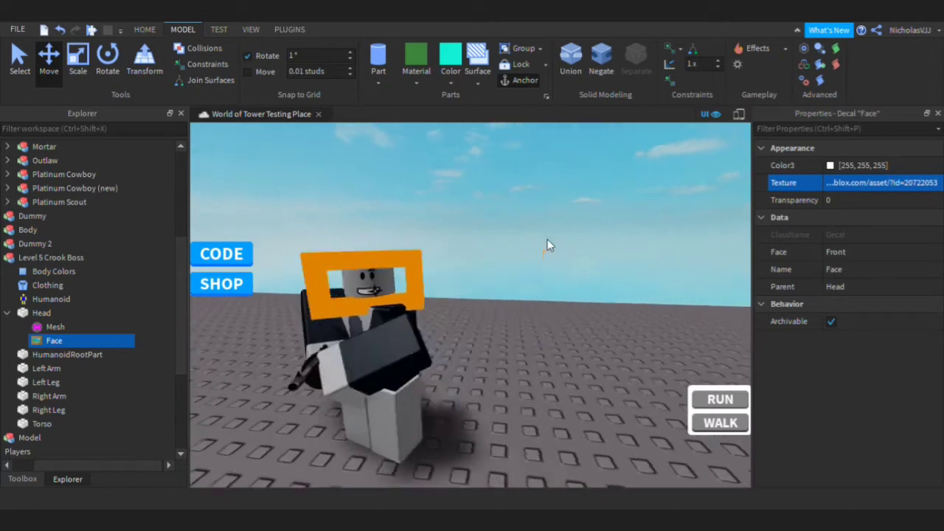
left_click(547, 239)
right_click_drag(547, 239, 509, 236)
key("w")
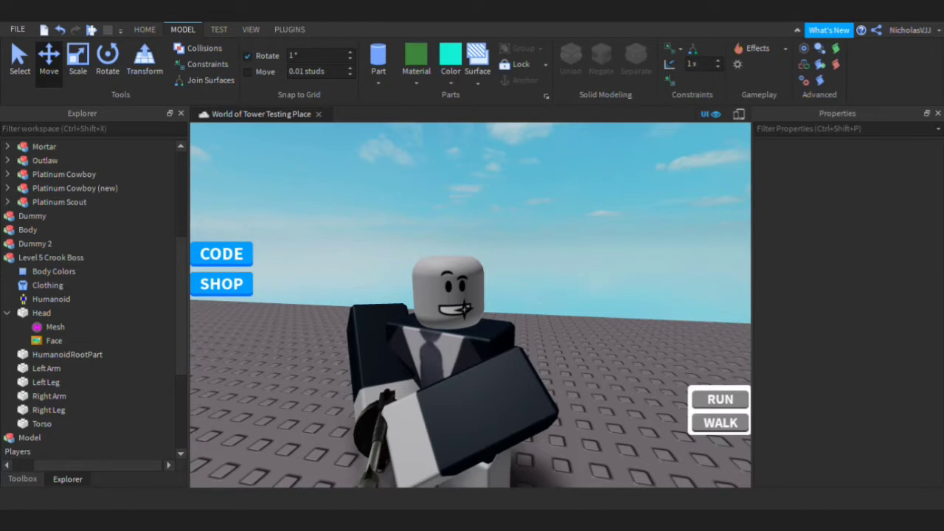
Search the Toolbox models for "shades" and browse the results for suitable sunglasses.
left_click(34, 478)
left_click(133, 160)
type("shades")
key("Return")
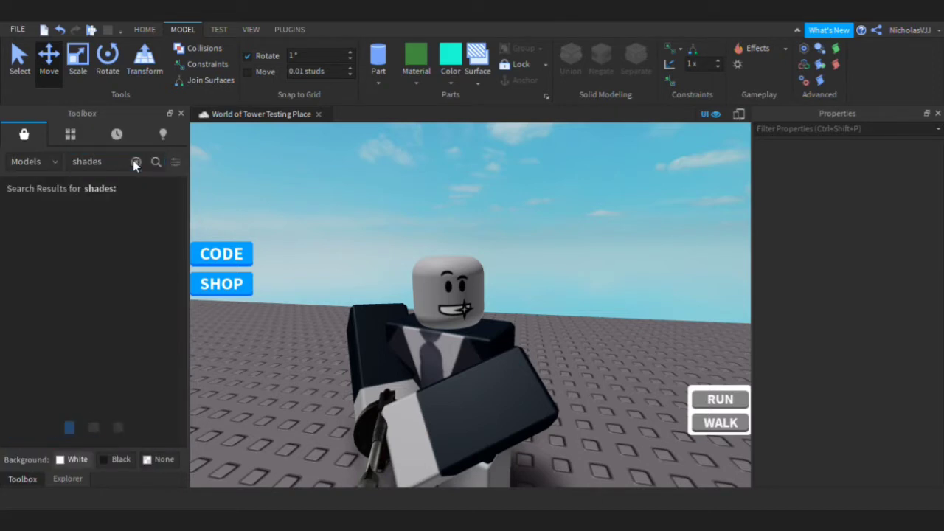
scroll(449, 228, "down", 2)
scroll(185, 302, "down", 3)
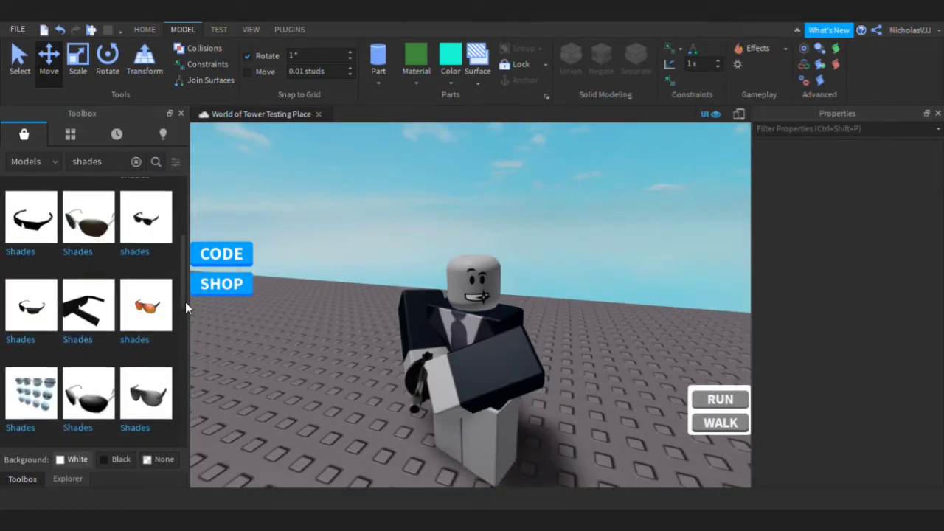
scroll(185, 302, "down", 5)
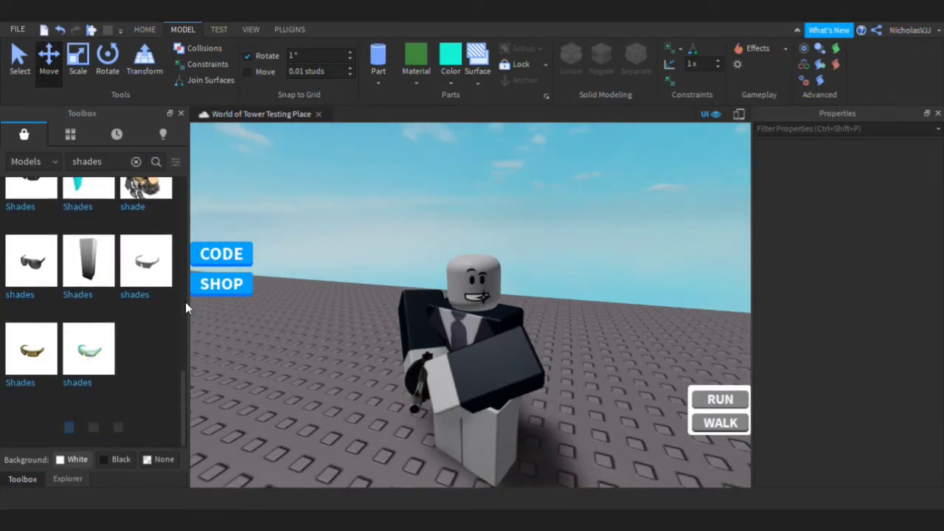
scroll(185, 302, "down", 1)
scroll(185, 302, "down", 4)
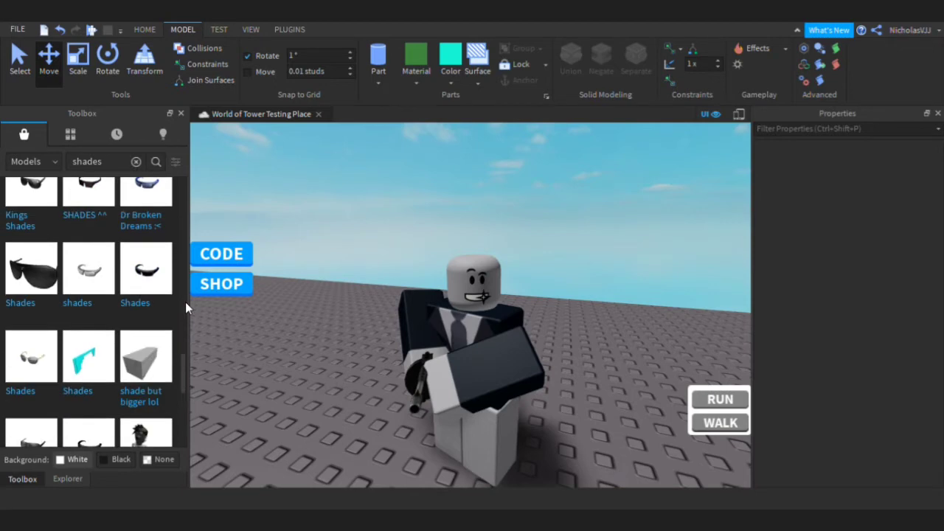
scroll(186, 303, "down", 5)
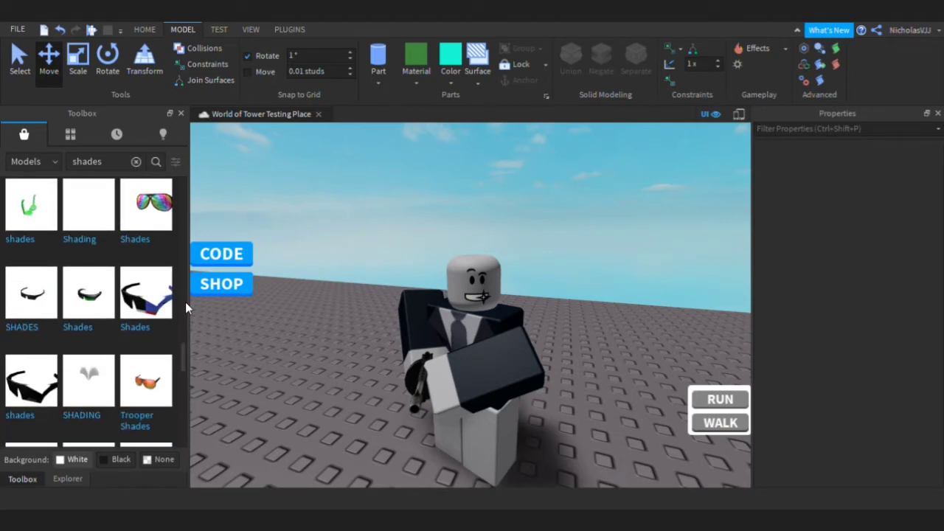
scroll(185, 302, "down", 5)
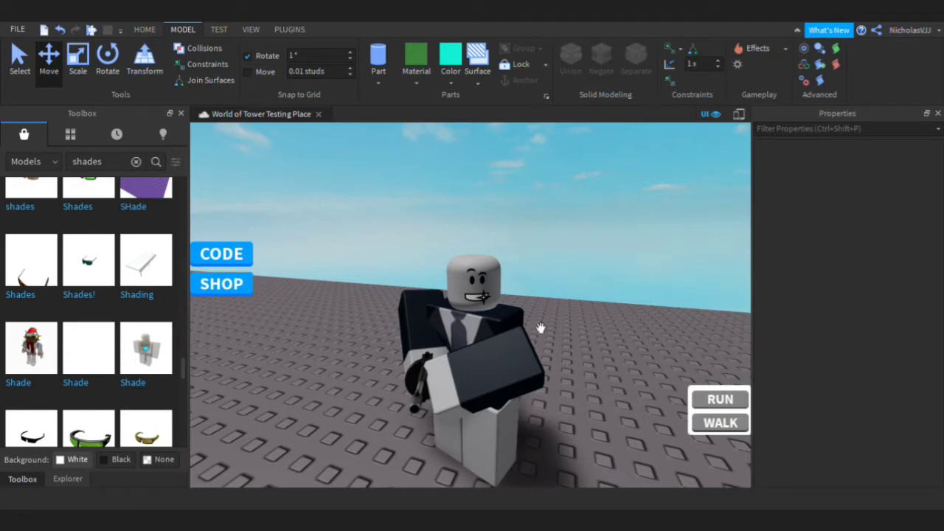
Set the HeadColor of the Level 5 Crook Boss's Body Colors to Bright yellow.
left_click(430, 365)
left_click(449, 361)
left_click(68, 478)
left_click(59, 273)
left_click(124, 317)
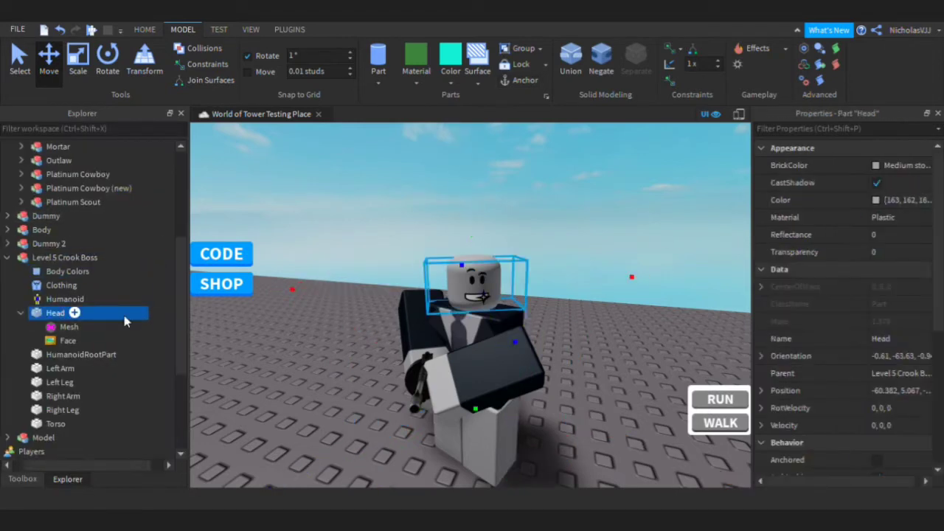
left_click(21, 313)
left_click(130, 272)
left_click(838, 167)
left_click(712, 320)
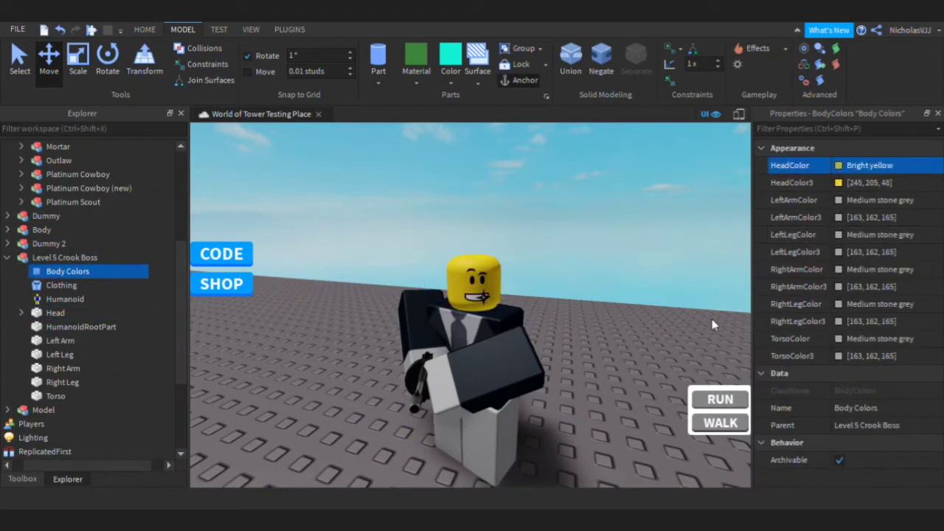
Set the character's LeftArmColor and LeftLegColor to Bright yellow.
left_click(838, 200)
left_click(726, 360)
left_click(838, 234)
left_click(713, 399)
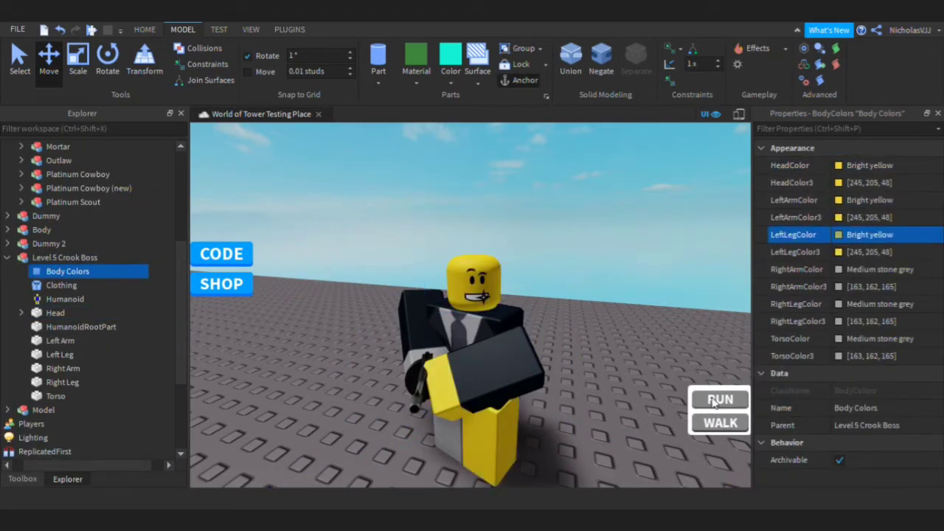
Undo the left leg's yellow color and set the Body Colors' RightArmColor to Bright yellow.
left_click(838, 235)
left_click(706, 410)
key("ctrl+z")
key("ctrl+z")
left_click(839, 271)
left_click(713, 171)
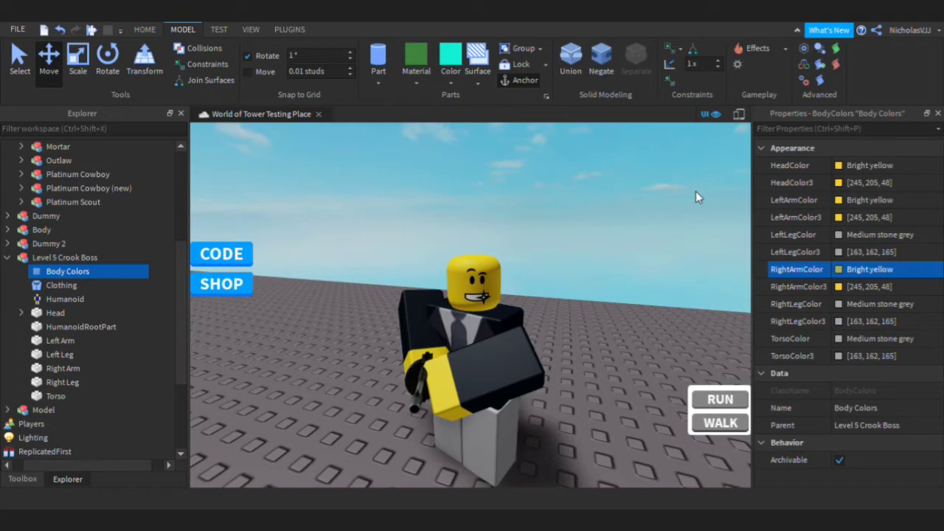
Set RightLegColor and LeftLegColor to Really black and TorsoColor to Black in the character's Body Colors.
left_click(839, 303)
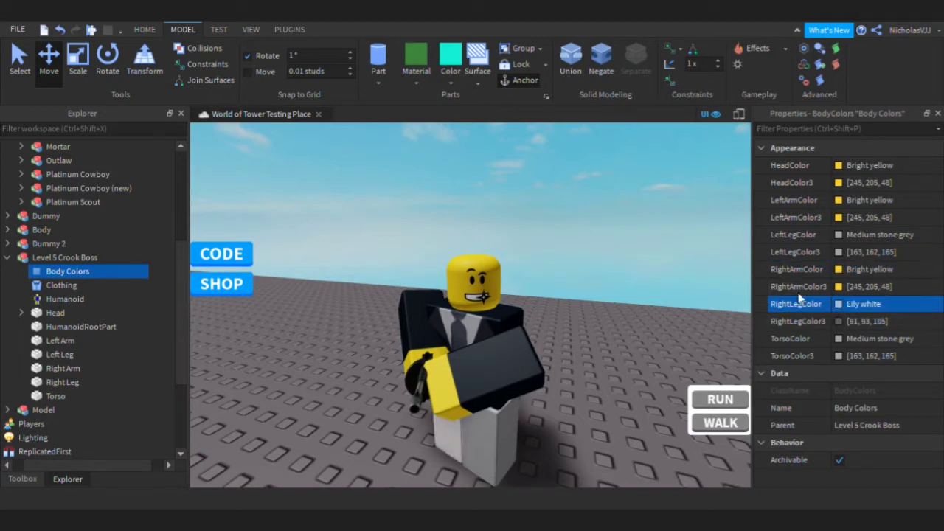
left_click(799, 298)
left_click(838, 338)
left_click(739, 338)
left_click(839, 235)
left_click(799, 231)
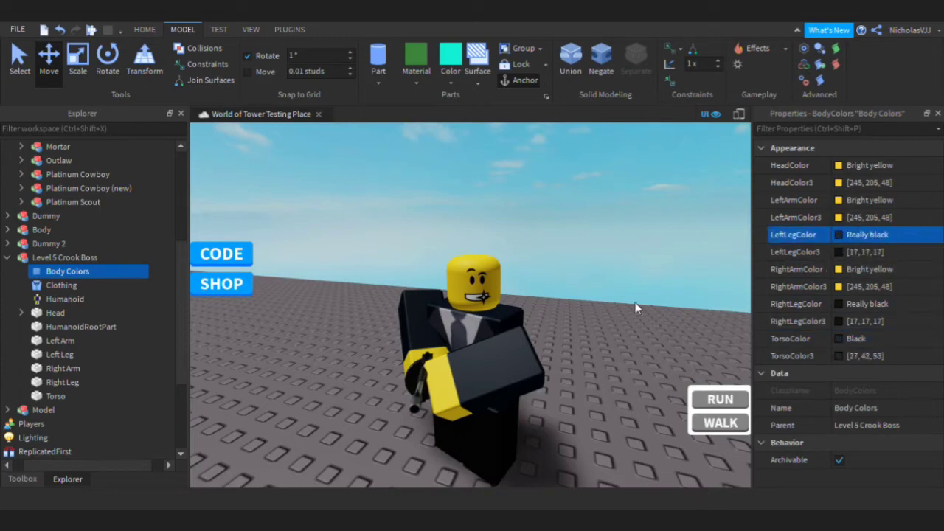
left_click(636, 307)
right_click_drag(636, 308, 627, 263)
scroll(628, 263, "up", 3)
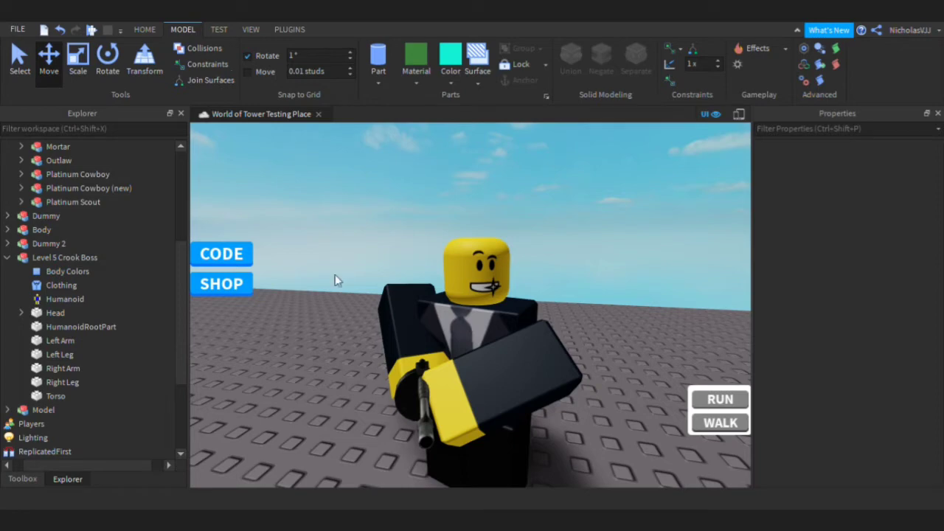
Search the Toolbox models for "brown hair" and insert a short Brown Hair accessory.
left_click(22, 480)
left_click(136, 163)
type("bro")
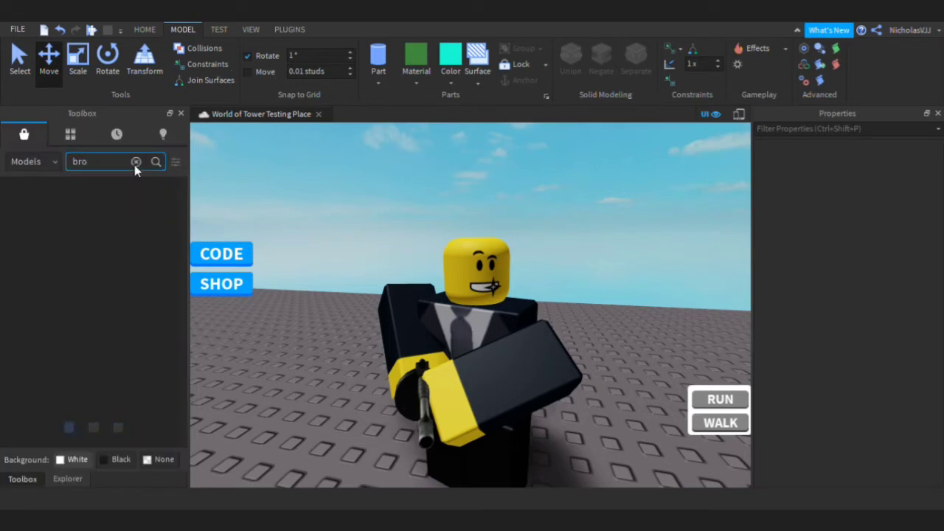
type("wn hair")
key("Return")
scroll(325, 169, "down", 3)
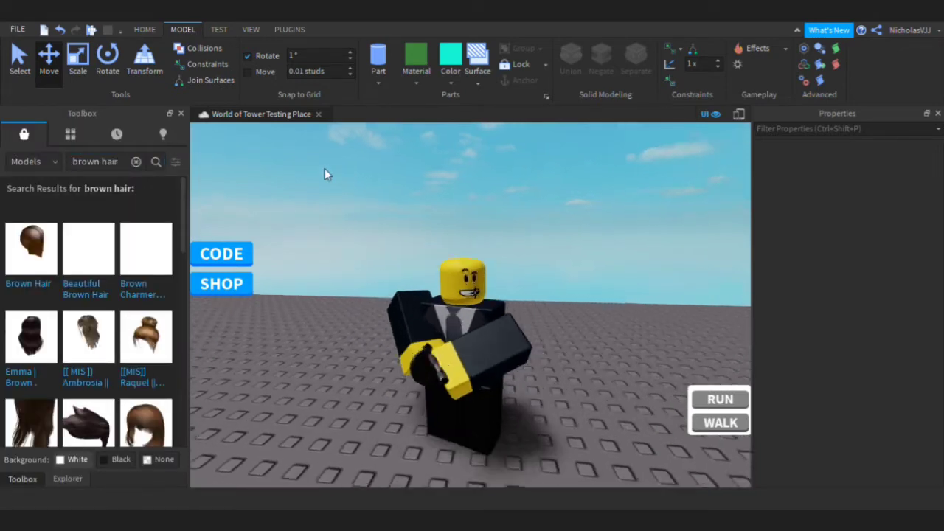
scroll(324, 169, "down", 1)
scroll(176, 363, "down", 3)
left_click(44, 329)
Parent the Brown Hair accessory to the Level 5 Crook Boss so it sits on the head.
left_click(67, 478)
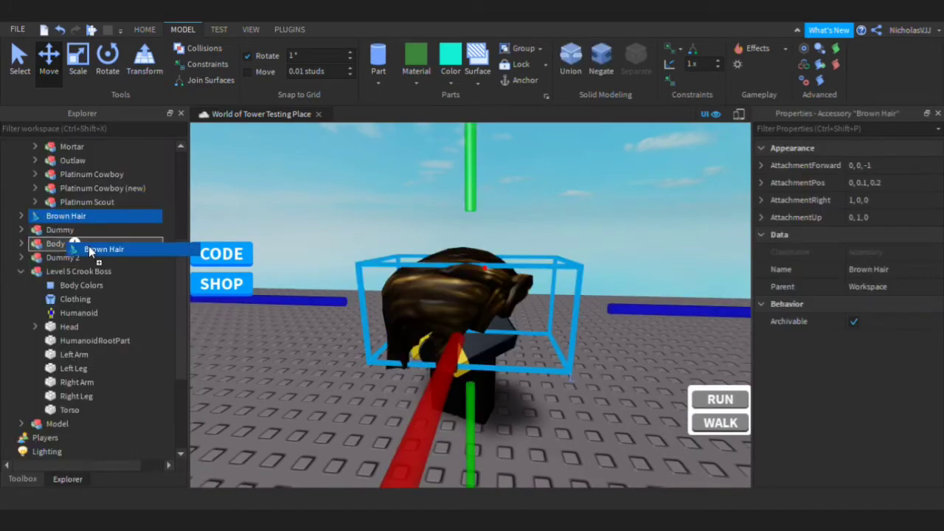
left_click_drag(89, 246, 96, 271)
scroll(513, 215, "up", 4)
right_click_drag(513, 215, 534, 236)
scroll(513, 215, "down", 4)
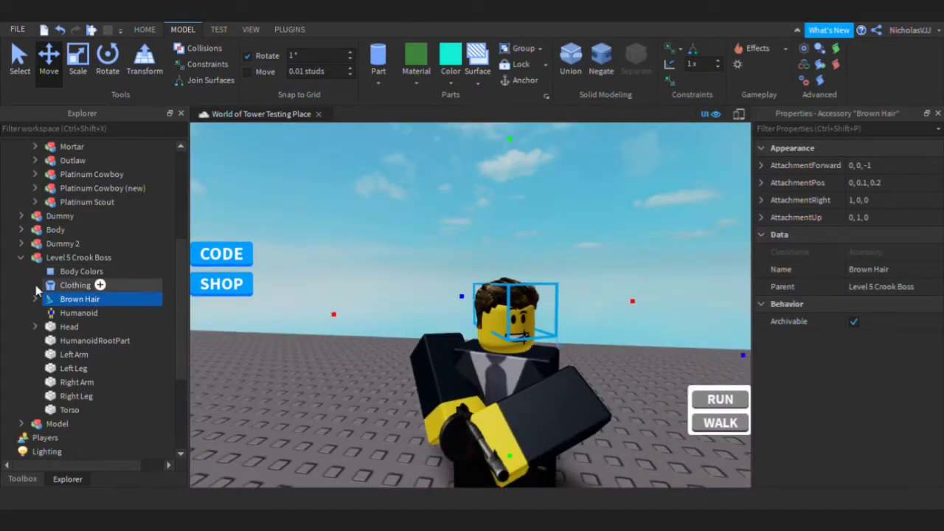
Move the hair's Handle directly into Level 5 Crook Boss, delete the empty Brown Hair accessory and strip the Handle down to its mesh.
left_click(35, 299)
left_click_drag(82, 313, 94, 261)
left_click(78, 300)
key("Delete")
left_click(26, 316)
left_click(55, 329)
key("Delete")
Set the hair mesh's Scale to 1.1, 1.1, 1.1 after trying 1.2 and 1.15.
left_click(53, 329)
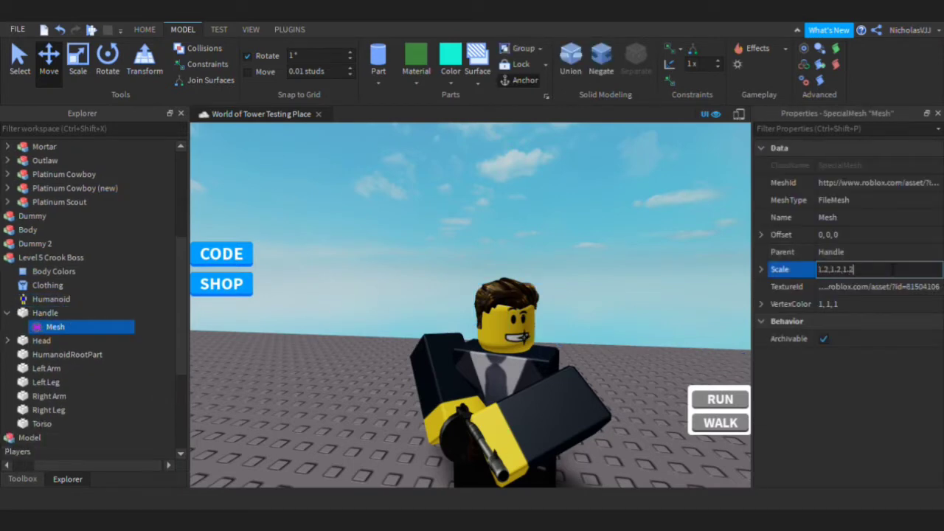
key("Return")
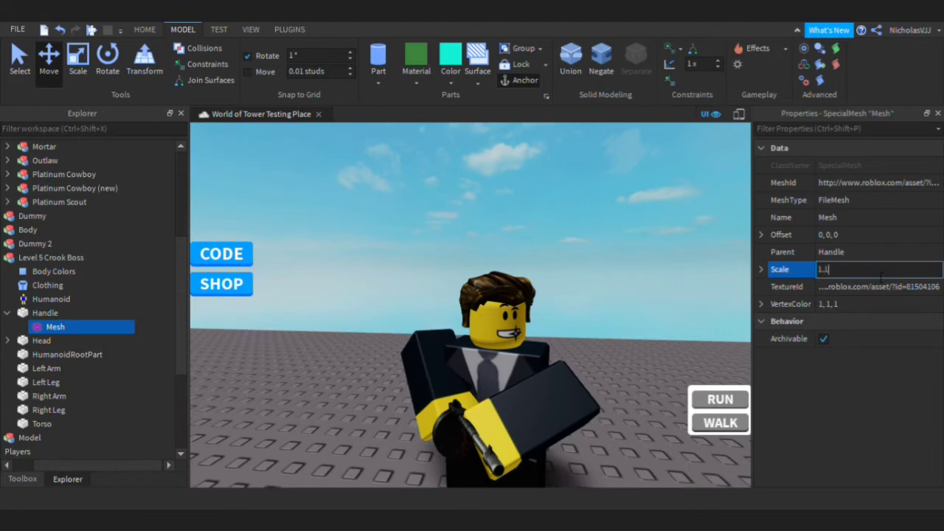
type("5,1.15,1.1")
key("Return")
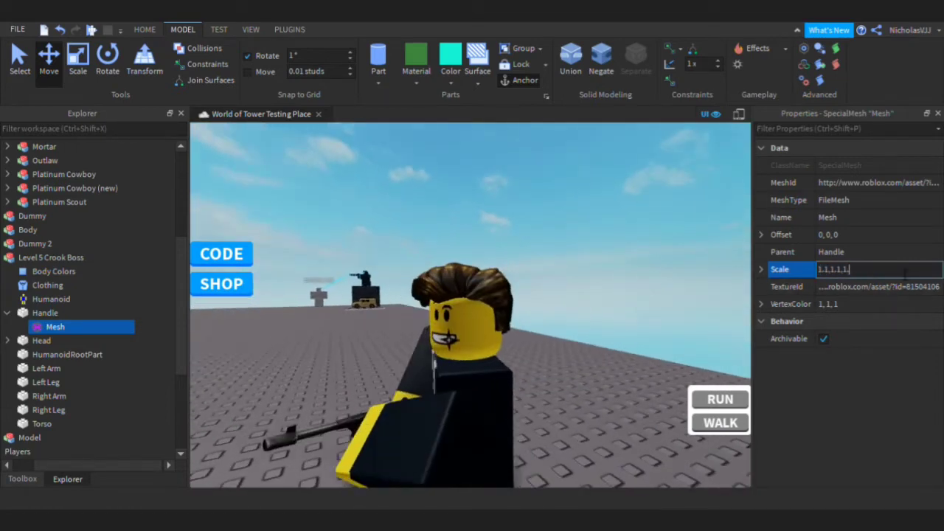
key("Return")
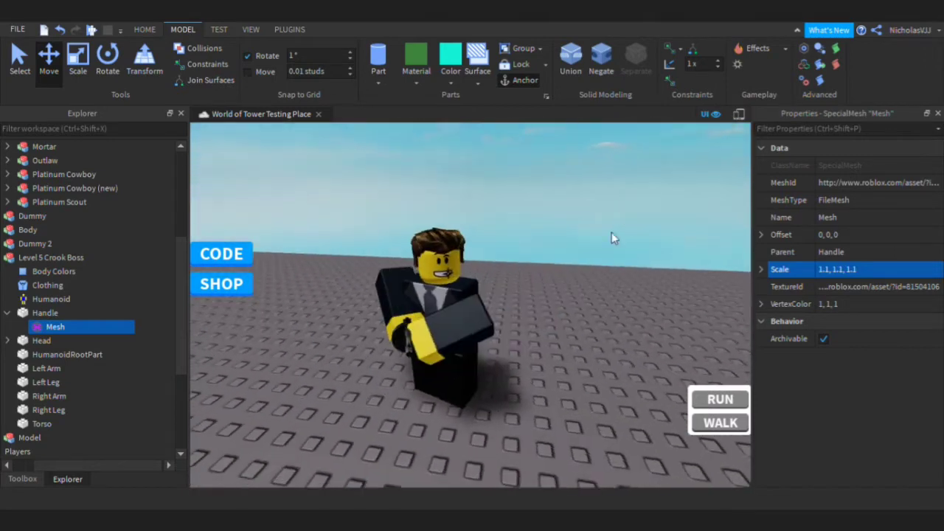
Search the Toolbox models for "glasses" and browse the results for suitable sunglasses.
left_click(22, 479)
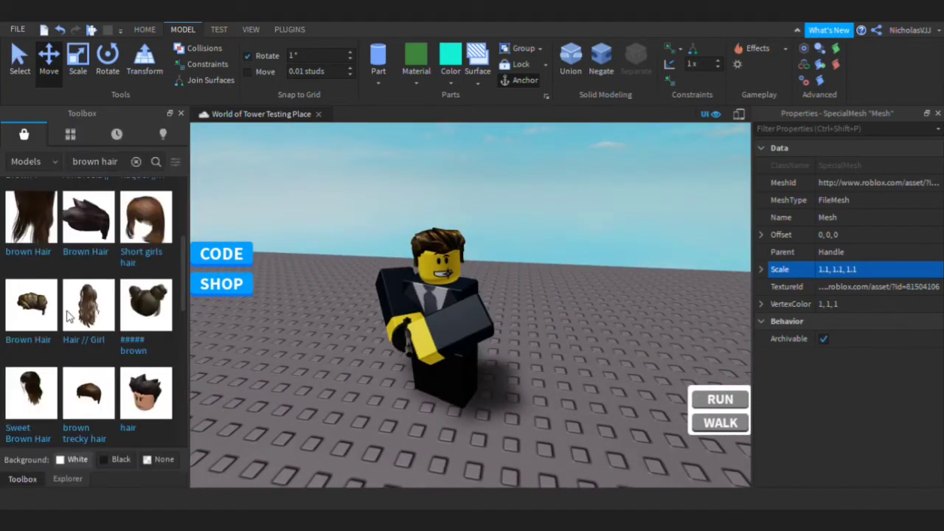
type("glasses")
key("Return")
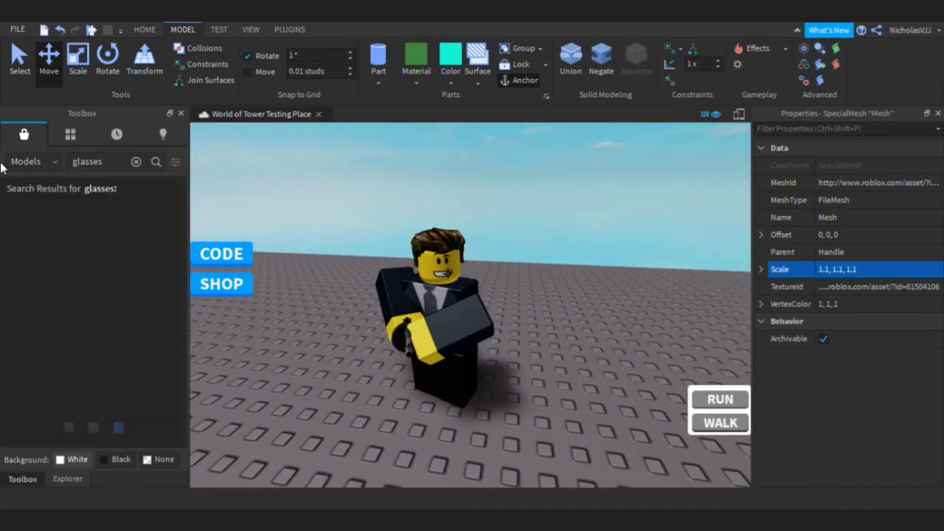
scroll(182, 319, "down", 2)
scroll(183, 324, "down", 10)
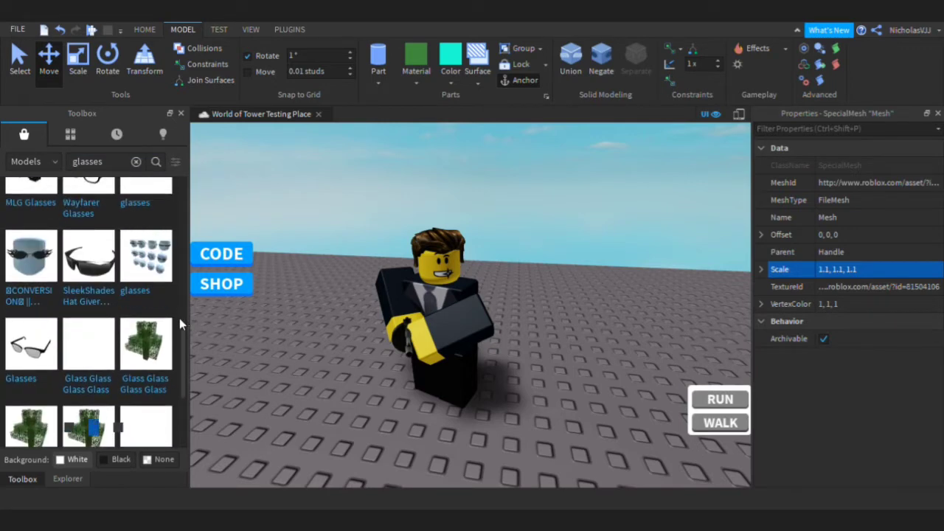
scroll(177, 317, "down", 5)
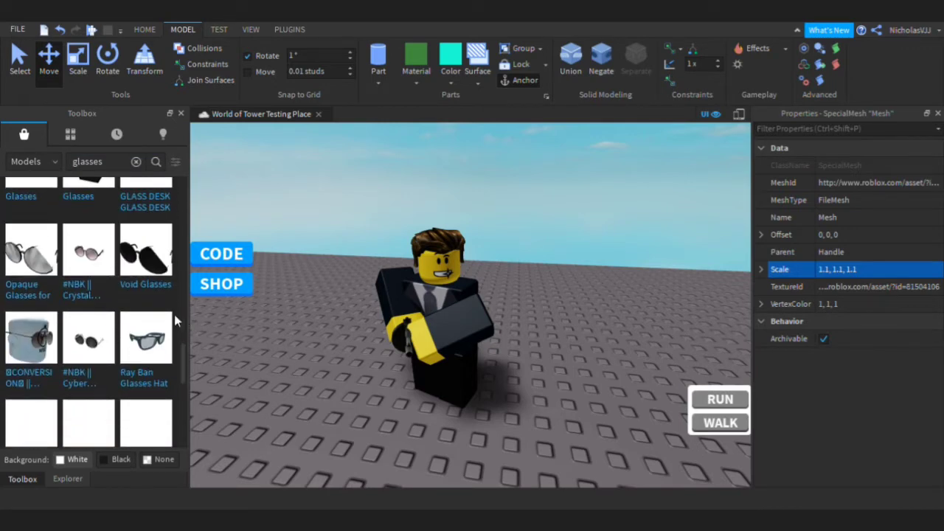
scroll(175, 319, "up", 15)
Try adding the Midnight Shades part to the Level 5 Crook Boss and delete it again.
left_click(97, 328)
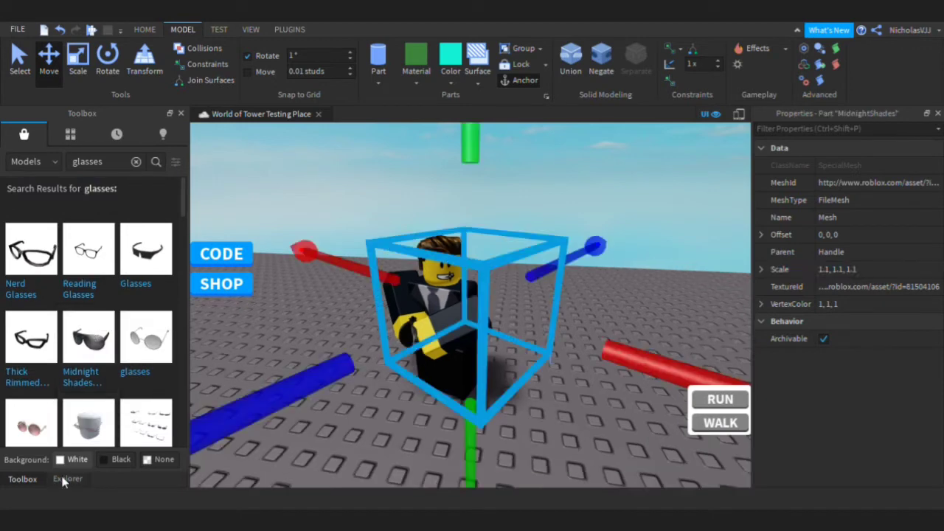
left_click(65, 479)
left_click_drag(77, 436, 85, 253)
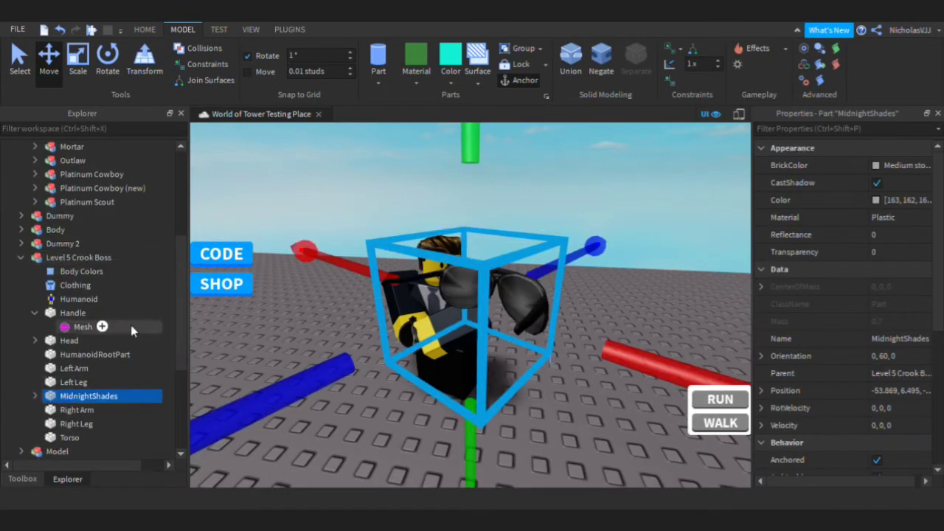
key("Delete")
Search the Toolbox models for "midnight shades" and insert the first Midnight Shades result.
left_click(23, 478)
type("midni")
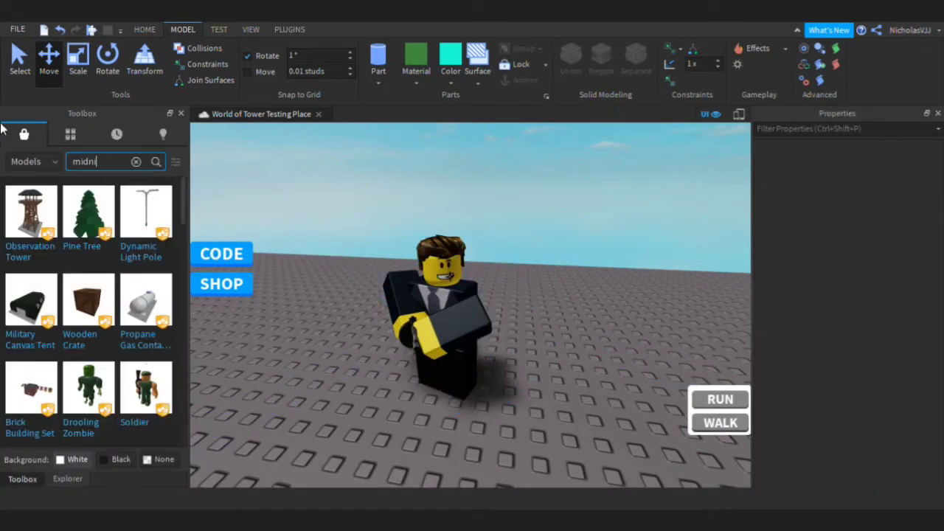
type("ght shades")
key("Return")
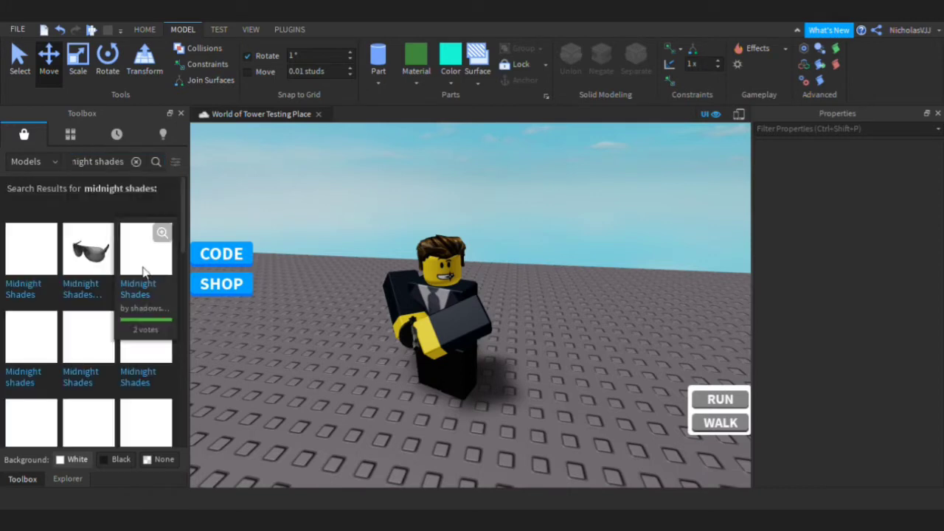
scroll(83, 255, "down", 10)
scroll(169, 348, "up", 10)
left_click(32, 252)
Parent the GlassesBlackFrame hat to the Level 5 Crook Boss so the sunglasses sit on the face.
left_click(62, 481)
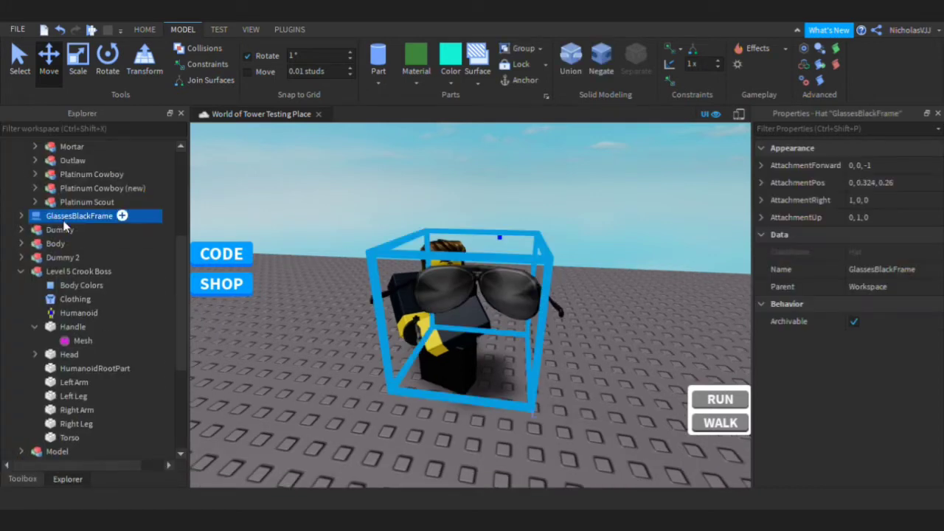
left_click_drag(63, 219, 88, 271)
left_click(515, 300)
scroll(516, 301, "up", 5)
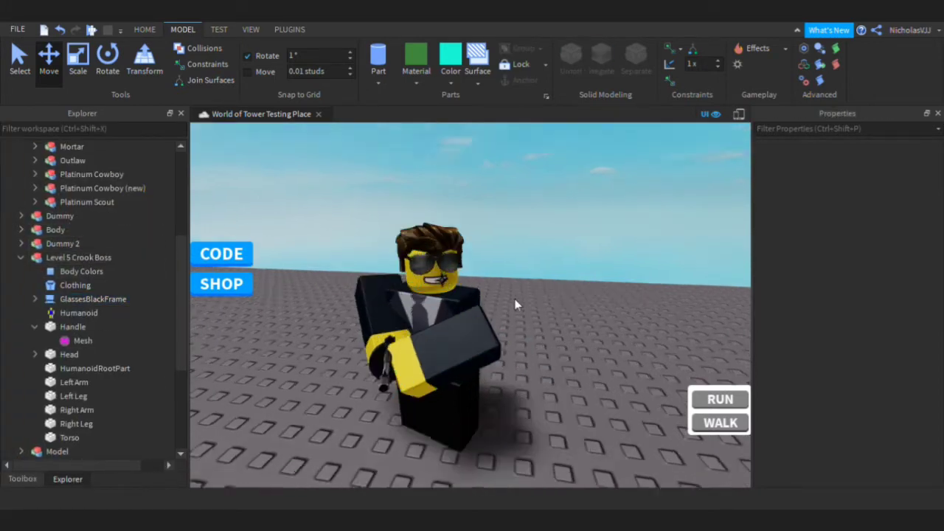
right_click_drag(517, 304, 531, 320)
Move the sunglasses' Handle directly into Level 5 Crook Boss and delete the emptied GlassesBlackFrame hat.
left_click(34, 299)
left_click(90, 312)
left_click_drag(90, 311, 80, 259)
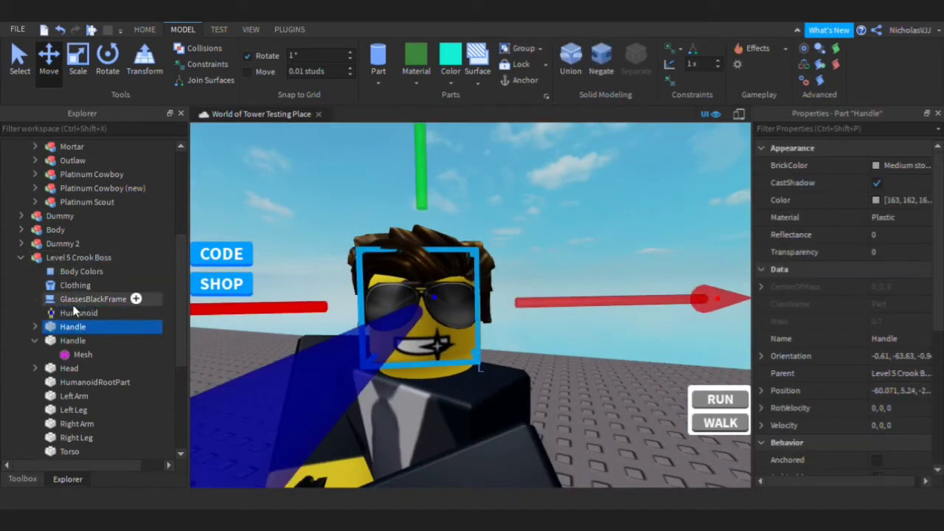
right_click_drag(275, 240, 458, 228)
left_click(541, 235)
scroll(540, 234, "down", 4)
right_click_drag(541, 235, 542, 231)
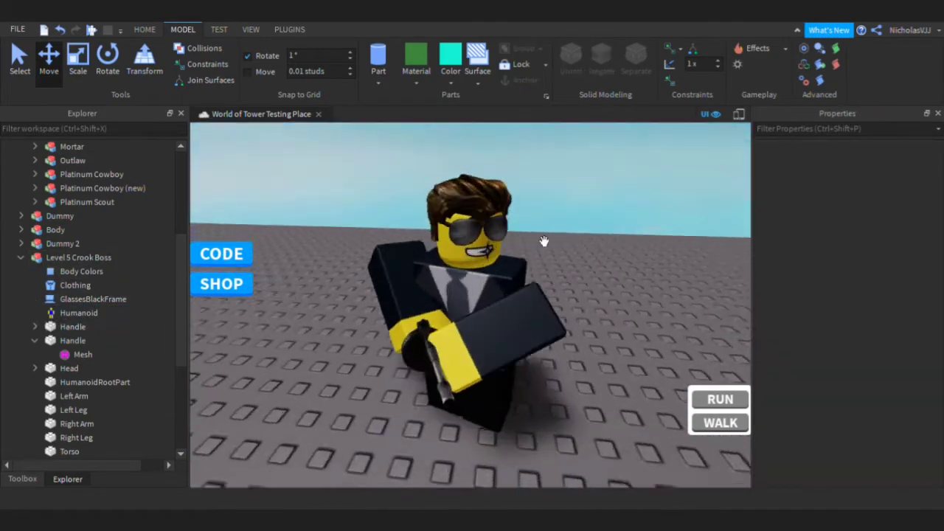
scroll(543, 240, "down", 3)
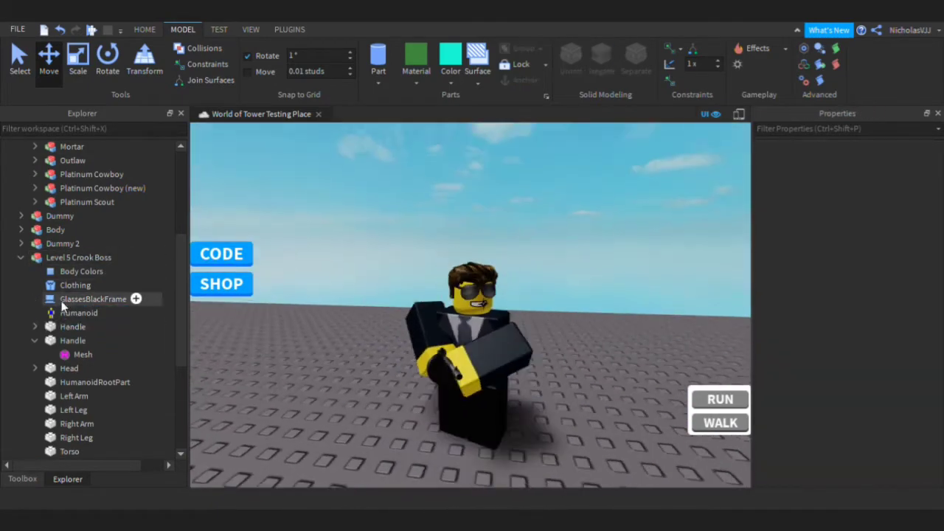
left_click(64, 301)
key("Delete")
left_click(34, 327)
Insert a new block part on the baseplate near the character and color it Mid gray.
right_click_drag(413, 228, 543, 258)
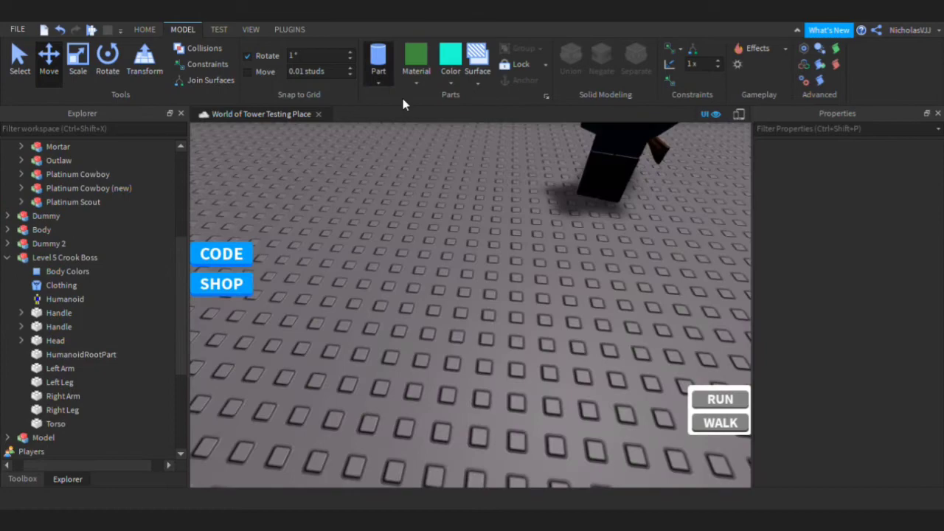
left_click(403, 99)
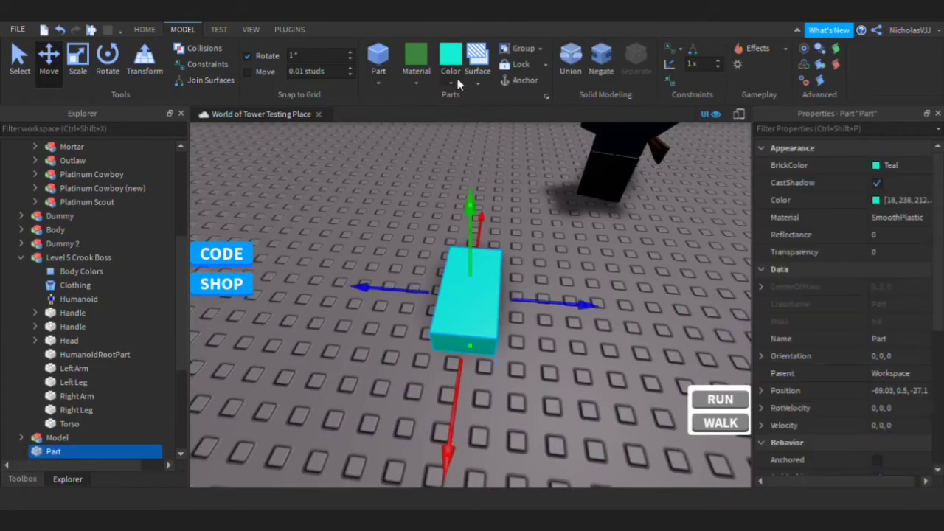
right_click_drag(551, 329, 443, 291)
left_click(451, 81)
left_click(547, 282)
scroll(547, 287, "up", 3)
right_click_drag(547, 287, 649, 325)
Scale the Mid gray part into a thin upright slab shaped like a briefcase body.
left_click(78, 59)
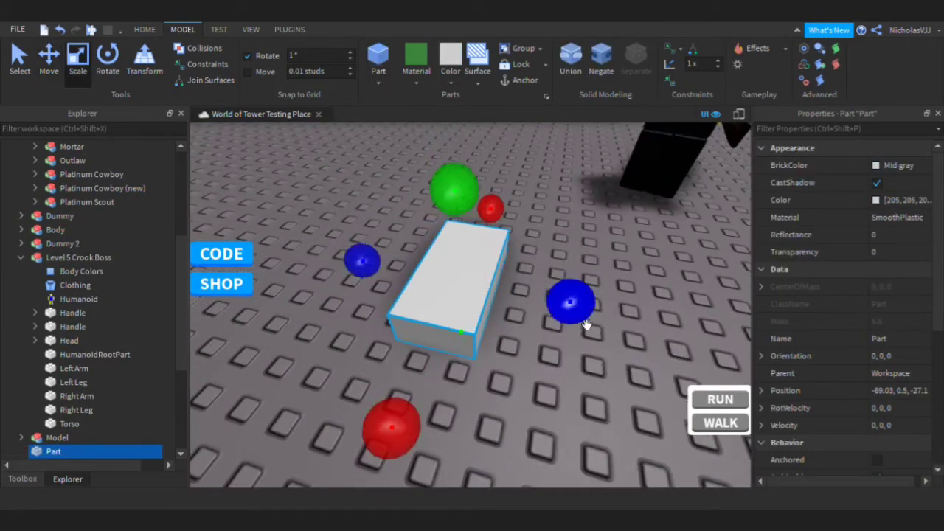
left_click_drag(577, 306, 517, 296)
left_click_drag(434, 200, 456, 219)
right_click_drag(456, 219, 435, 199)
left_click_drag(435, 243, 433, 221)
right_click_drag(433, 221, 477, 276)
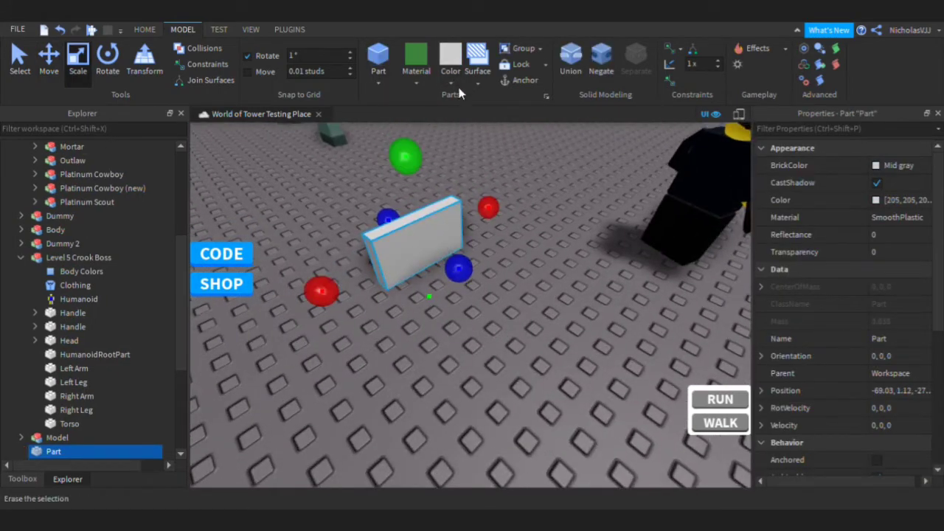
Duplicate the slab, color the copy Black and scale it into a thin horizontal band around the case's upper part.
key("ctrl+d")
right_click_drag(462, 221, 472, 192)
left_click_drag(473, 213, 475, 251)
left_click_drag(555, 385, 554, 384)
right_click_drag(554, 383, 472, 302)
left_click_drag(472, 296, 468, 298)
right_click_drag(468, 298, 689, 359)
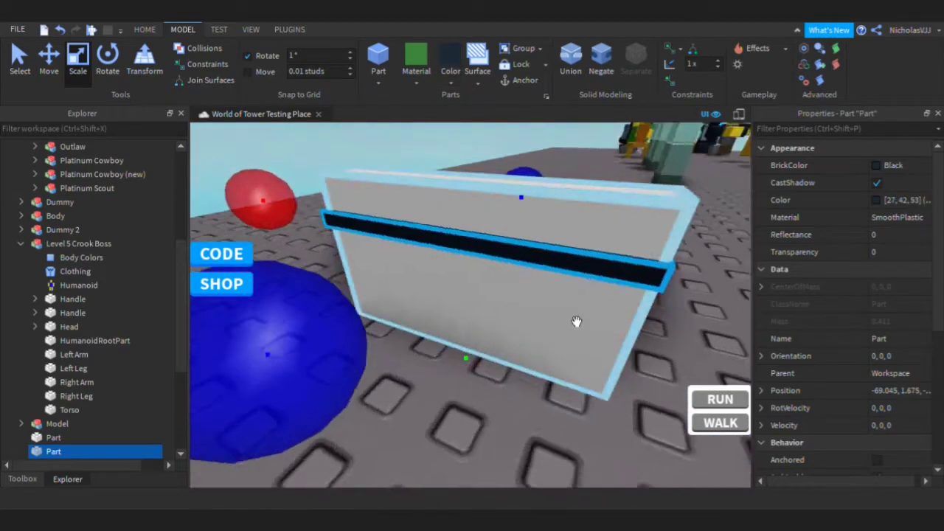
scroll(570, 385, "down", 3)
right_click_drag(562, 275, 405, 312)
left_click_drag(405, 312, 408, 312)
right_click_drag(407, 311, 710, 284)
scroll(448, 311, "down", 4)
Duplicate the black band and scale the copy into a small, taller clasp plate at the middle of the case's front.
key("ctrl+d")
left_click_drag(709, 284, 640, 308)
right_click_drag(641, 309, 410, 288)
left_click_drag(409, 288, 460, 296)
right_click_drag(557, 213, 549, 335)
left_click_drag(550, 336, 554, 371)
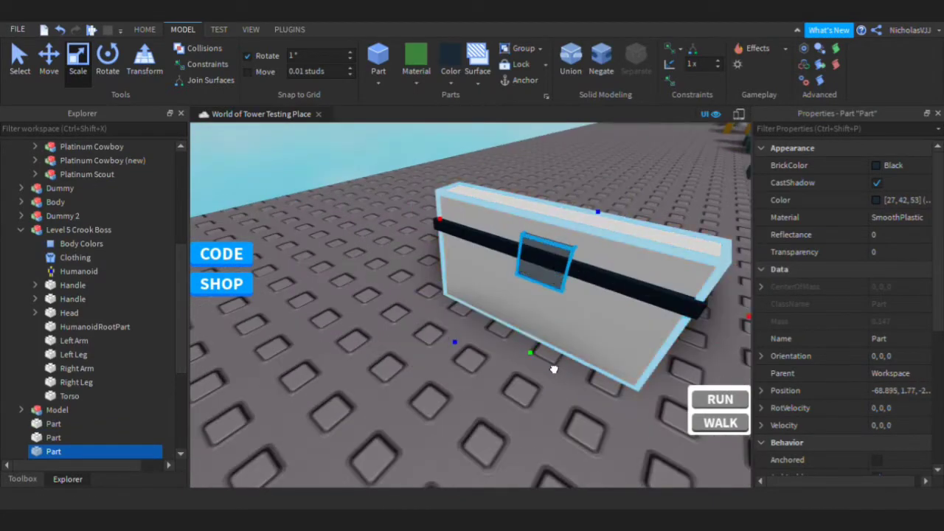
right_click_drag(554, 372, 575, 304)
Duplicate the black clasp plate and shrink the copy into a narrower latch protruding slightly from its front.
right_click_drag(529, 240, 516, 185)
key("ctrl+d")
left_click_drag(347, 369, 355, 371)
left_click_drag(533, 158, 536, 185)
right_click_drag(536, 184, 664, 270)
left_click_drag(664, 270, 651, 270)
right_click_drag(651, 270, 585, 331)
left_click_drag(505, 391, 506, 395)
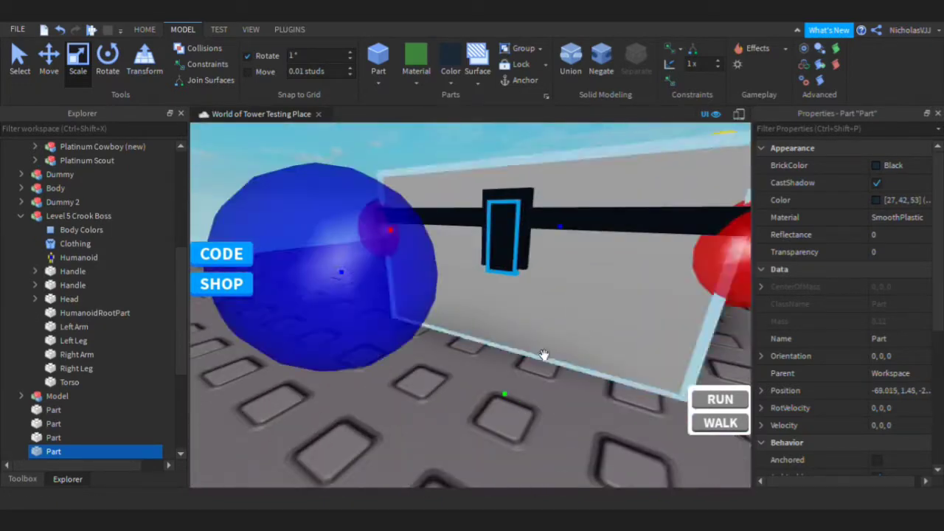
scroll(544, 354, "down", 2)
left_click_drag(531, 146, 535, 165)
left_click_drag(444, 327, 437, 330)
Color the inner latch Medium stone grey and fine-tune its size on the clasp plate.
left_click(451, 81)
left_click(504, 322)
right_click_drag(504, 322, 445, 352)
left_click_drag(445, 351, 444, 352)
left_click(452, 159)
right_click_drag(452, 160, 451, 158)
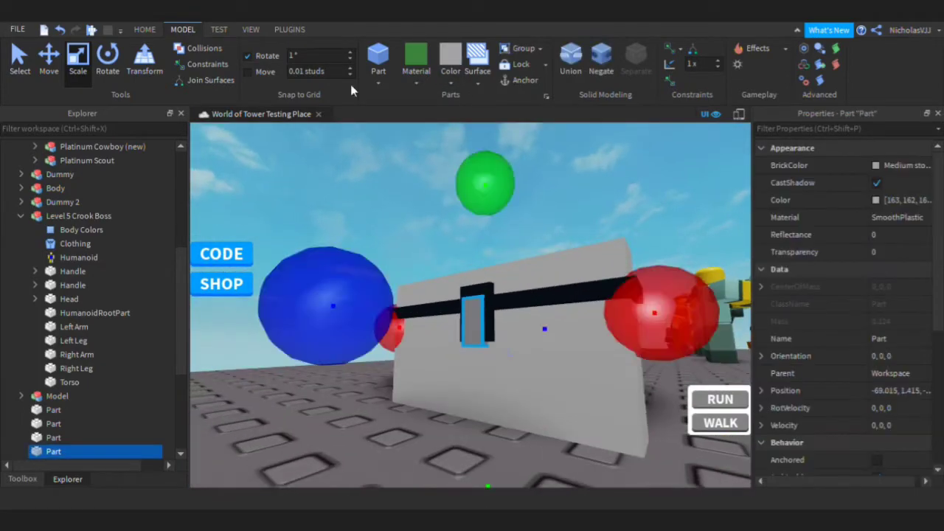
Center the grey latch within the black clasp plate using the Move tool and inspect its placement.
key("ctrl+2")
left_click(529, 181)
right_click_drag(529, 180, 461, 125)
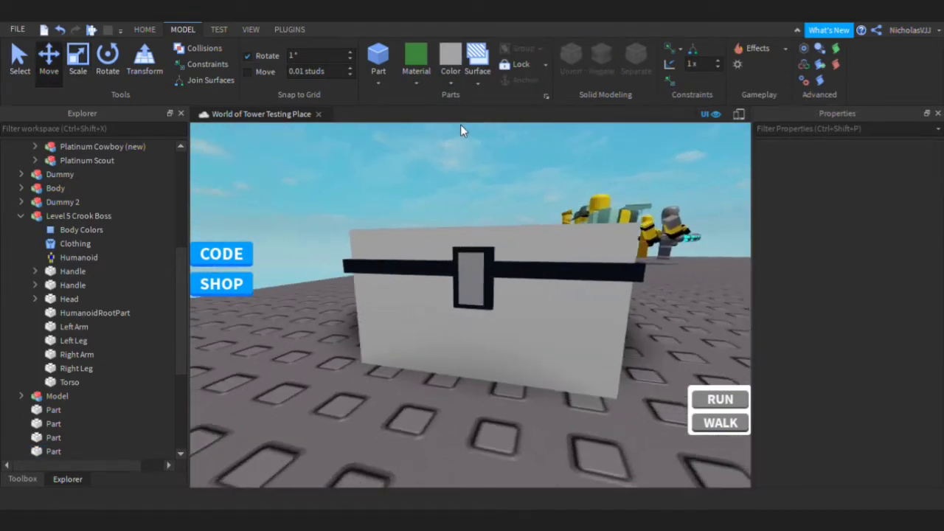
left_click(455, 279)
key("f")
right_click_drag(373, 155, 418, 230)
scroll(588, 255, "down", 3)
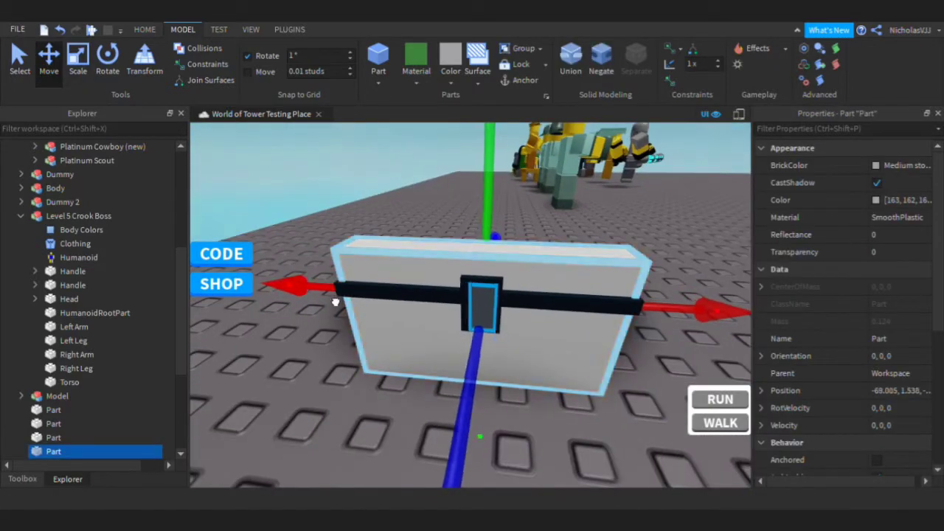
Nudge the grey latch sideways to centre it on the briefcase's black clasp plate and inspect the case.
left_click_drag(304, 286, 300, 286)
left_click(352, 190)
right_click_drag(351, 190, 501, 202)
scroll(485, 286, "up", 1)
left_click(486, 289)
left_click(357, 177)
scroll(479, 236, "down", 3)
key("d")
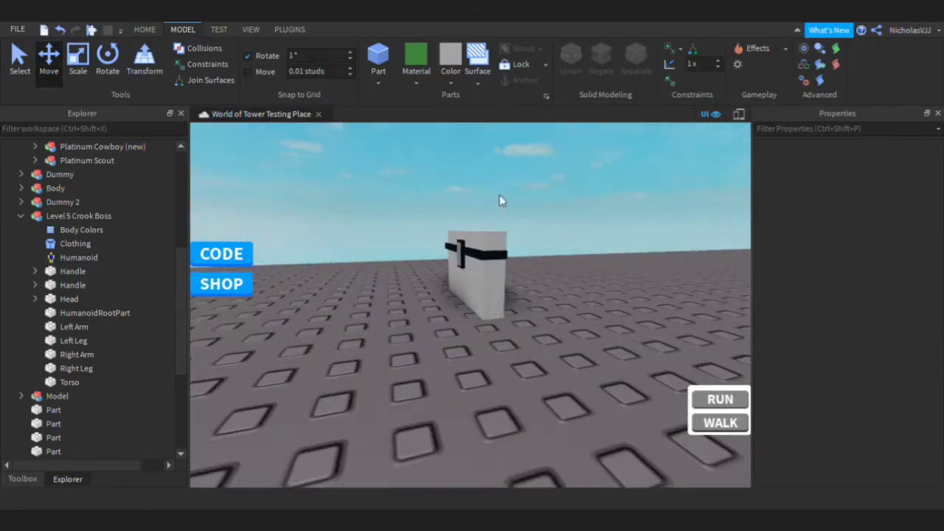
Select all the briefcase parts and group them into one model.
left_click_drag(501, 202, 493, 315)
key("ctrl+g")
right_click_drag(492, 316, 544, 244)
key("s")
left_click(543, 194)
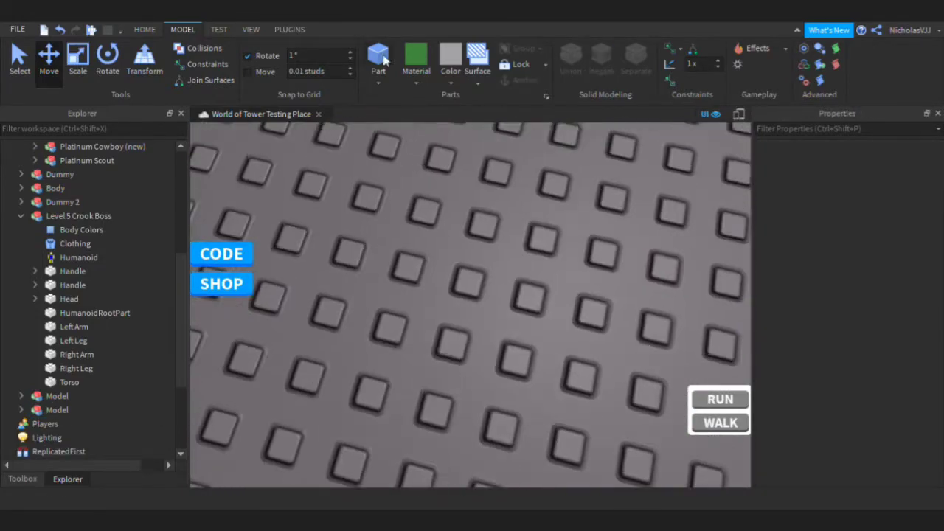
Insert a new block part near the character and scale it into a thin, tall bar.
left_click(378, 59)
right_click_drag(568, 295, 569, 310)
left_click(77, 59)
left_click_drag(400, 297, 546, 284)
right_click_drag(546, 285, 530, 272)
left_click_drag(530, 272, 494, 274)
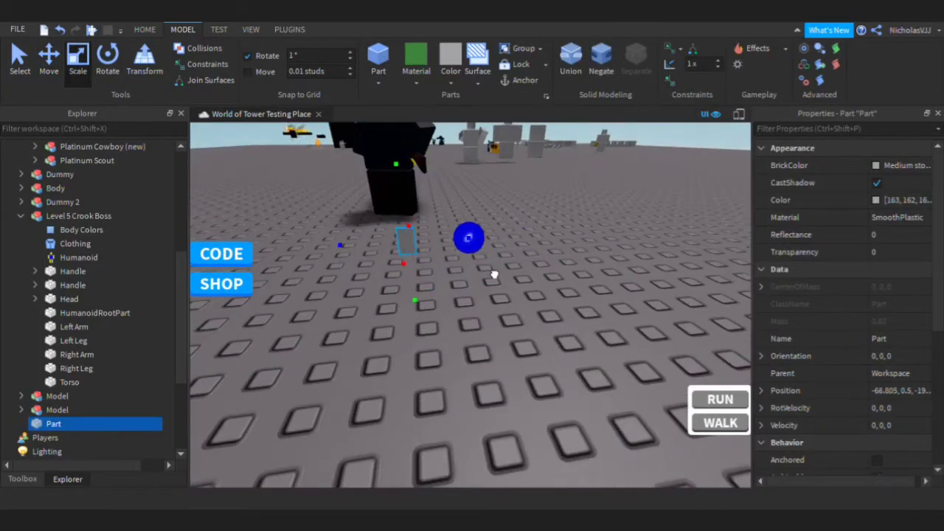
right_click_drag(493, 274, 453, 247)
left_click_drag(454, 247, 456, 164)
right_click_drag(456, 163, 484, 280)
Move the thin bar across the ground toward the Level 5 Crook Boss.
left_click(49, 59)
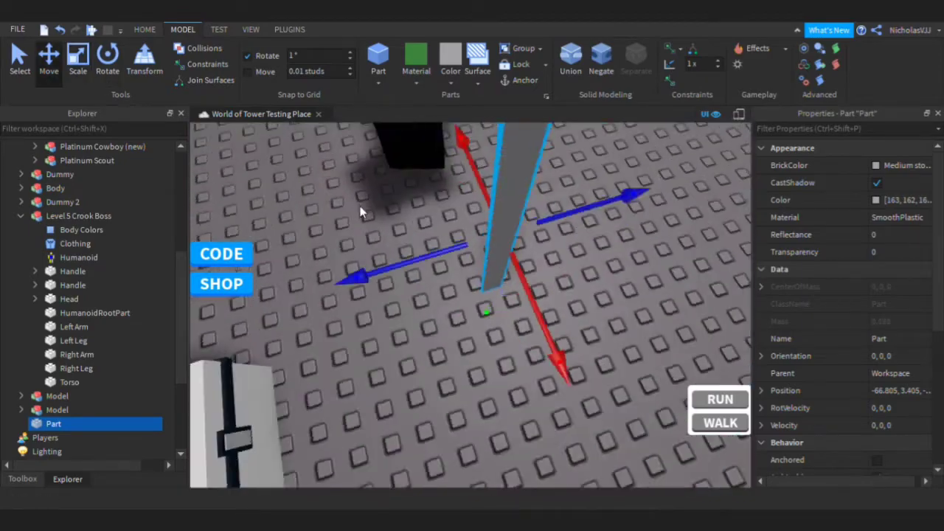
right_click_drag(361, 211, 472, 251)
left_click_drag(591, 301, 512, 303)
right_click_drag(512, 303, 530, 324)
left_click_drag(527, 390, 517, 361)
Rotate the bar to a diagonal orientation of -42, -18, 0 and bring it close to the character's torso.
left_click(108, 60)
right_click_drag(442, 199, 492, 247)
scroll(492, 247, "up", 2)
left_click_drag(576, 207, 563, 292)
right_click_drag(561, 288, 479, 200)
scroll(517, 236, "down", 3)
left_click_drag(332, 369, 421, 431)
left_click_drag(568, 322, 554, 327)
right_click_drag(555, 328, 583, 313)
Duplicate the diagonal bar and move the copy to the opposite side of the character's torso.
scroll(573, 320, "up", 2)
key("ctrl+d")
left_click(48, 59)
right_click_drag(443, 280, 544, 310)
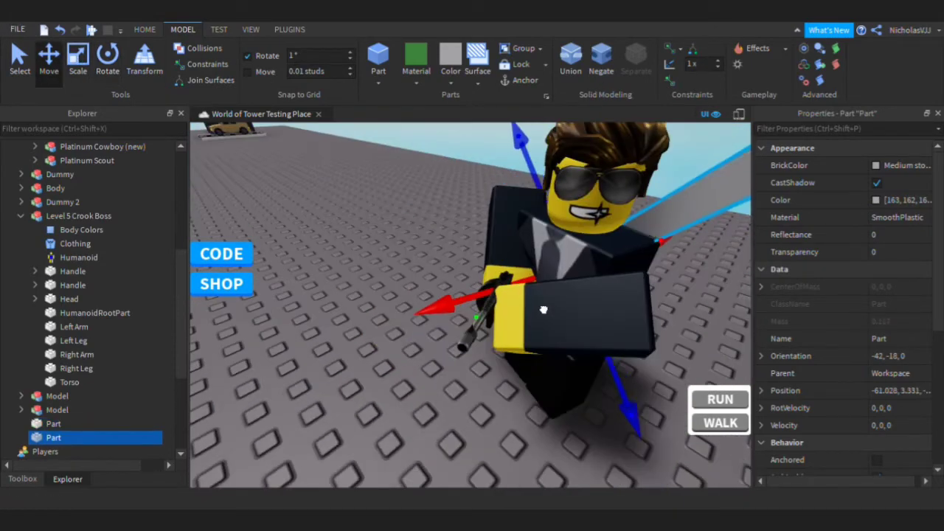
right_click_drag(566, 211, 573, 323)
scroll(375, 342, "up", 3)
Duplicate the diagonal bar again and rotate the copy to orientation -3, -18, 83 so it crosses the shoulder.
key("ctrl+d")
scroll(374, 341, "down", 3)
key("ctrl+4")
right_click_drag(471, 221, 447, 307)
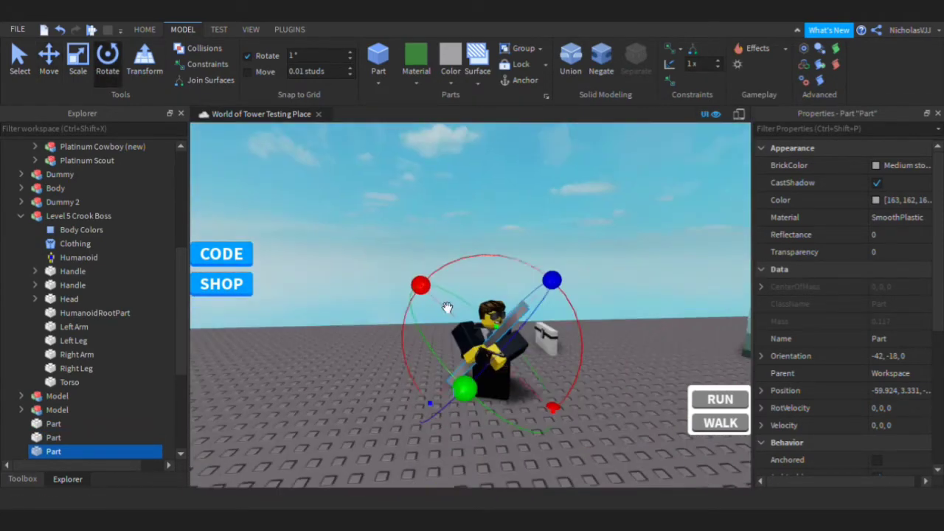
right_click_drag(462, 364, 433, 375)
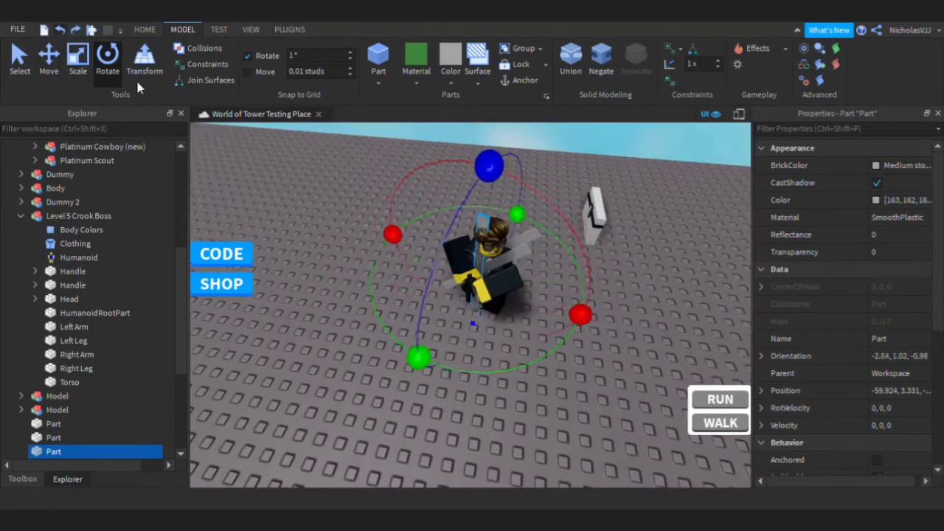
right_click_drag(472, 325, 565, 302)
left_click_drag(566, 345, 595, 290)
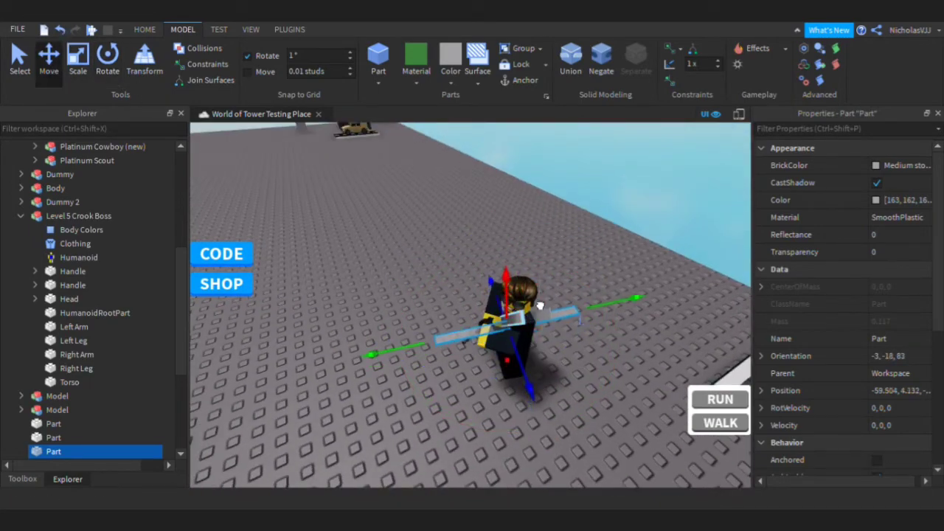
Raise the crossing bar onto the character's shoulder and fine-tune its tilt to orientation -3, -18, 88.
left_click_drag(507, 279, 506, 275)
scroll(558, 318, "up", 5)
scroll(559, 318, "down", 3)
right_click_drag(559, 318, 608, 188)
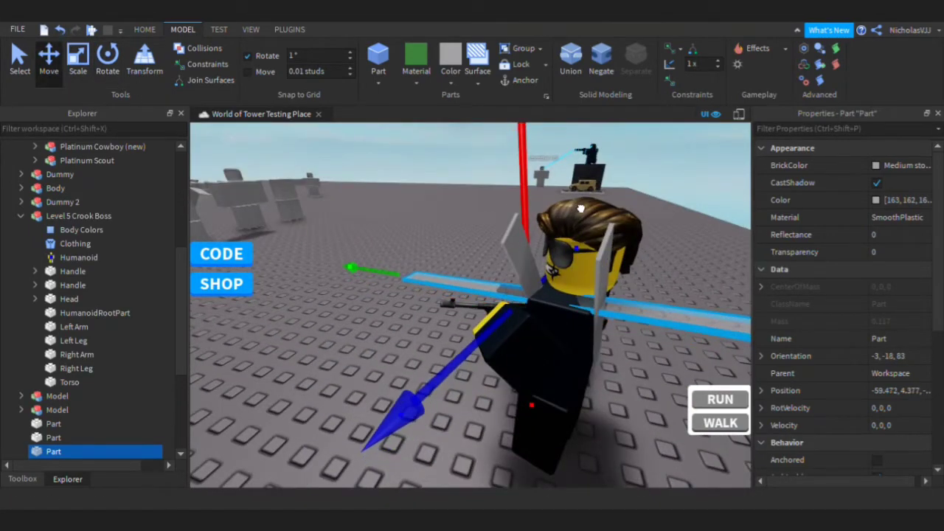
left_click(108, 60)
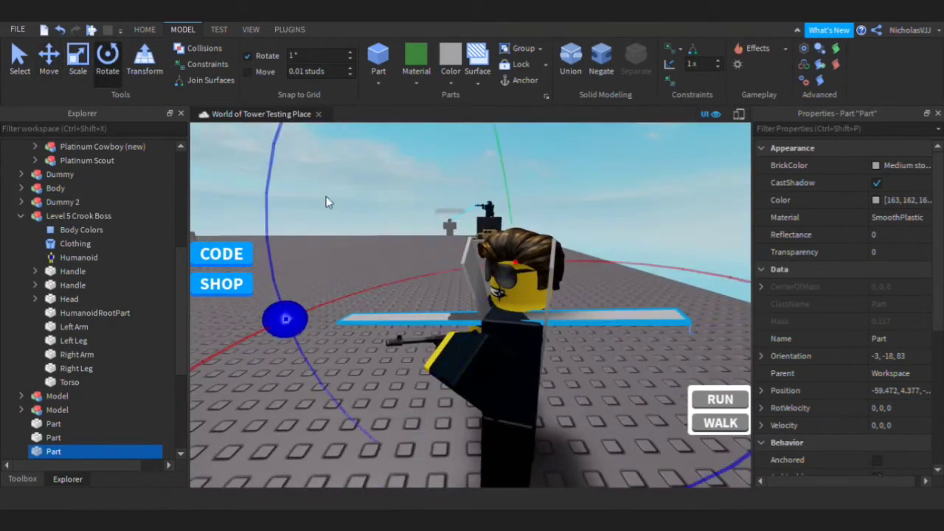
left_click_drag(285, 320, 287, 331)
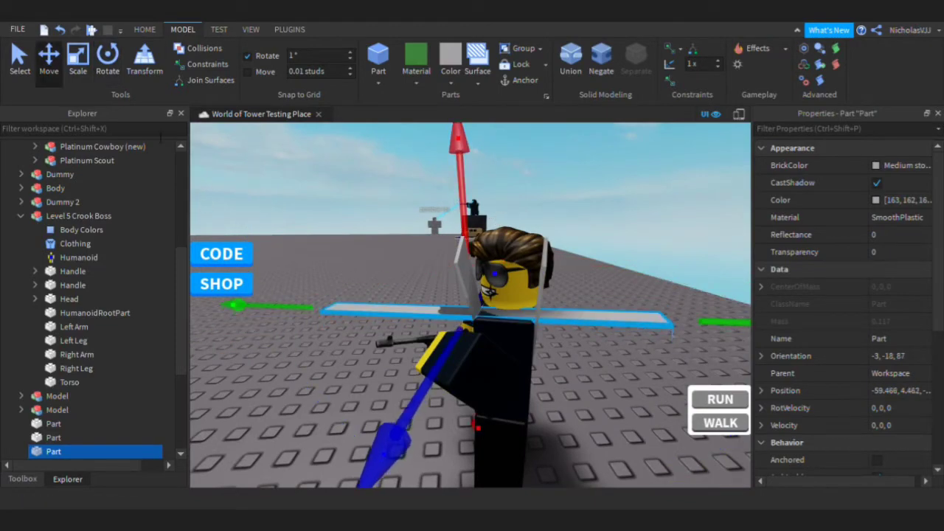
left_click_drag(495, 220, 495, 218)
right_click_drag(495, 217, 509, 230)
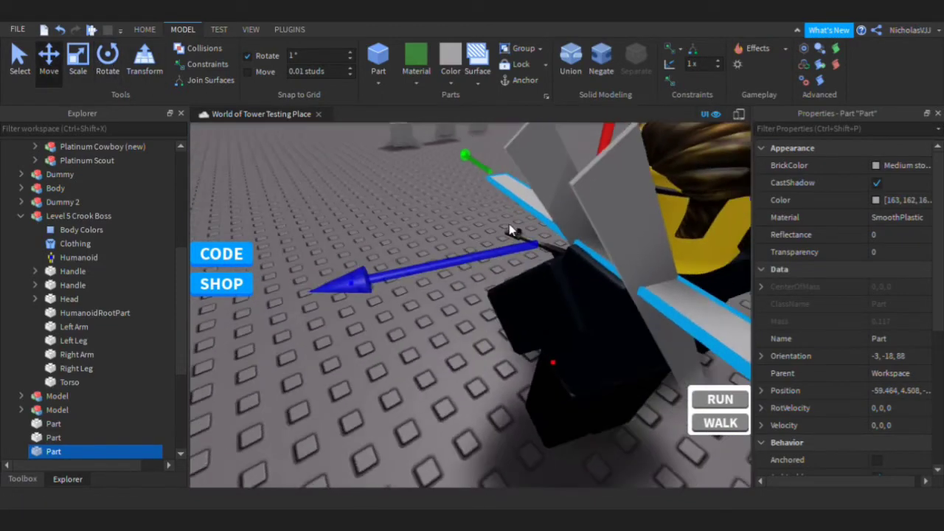
Duplicate the shoulder bar and lower the copy to the character's waist.
left_click(455, 193)
right_click_drag(454, 194, 632, 289)
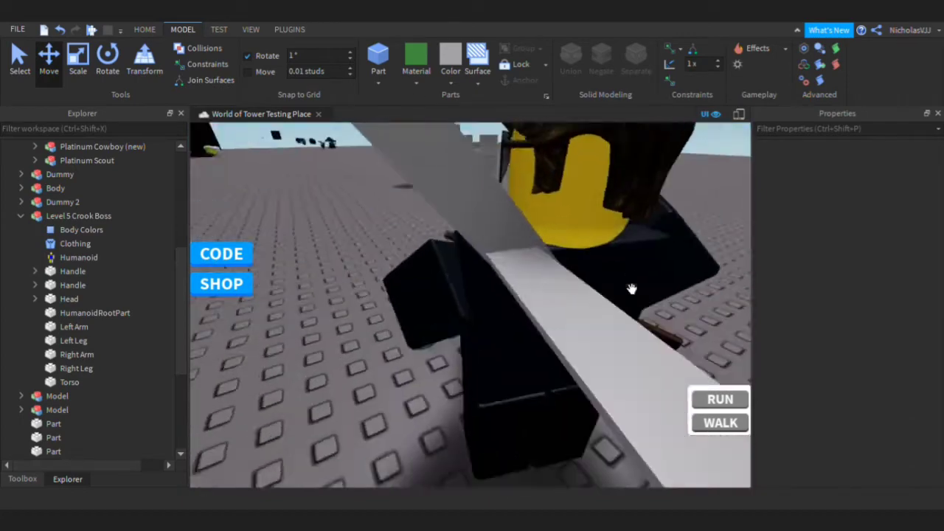
scroll(632, 289, "down", 3)
left_click(522, 343)
right_click_drag(495, 273, 550, 299)
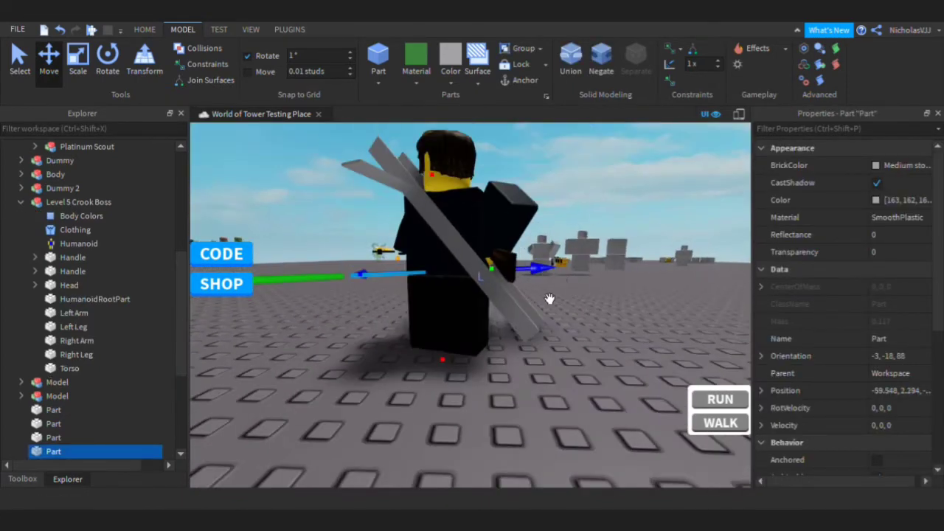
Rotate the waist bar to follow the lower end of the diagonal strap bars.
left_click(117, 67)
right_click_drag(674, 291, 682, 309)
left_click_drag(502, 415, 432, 410)
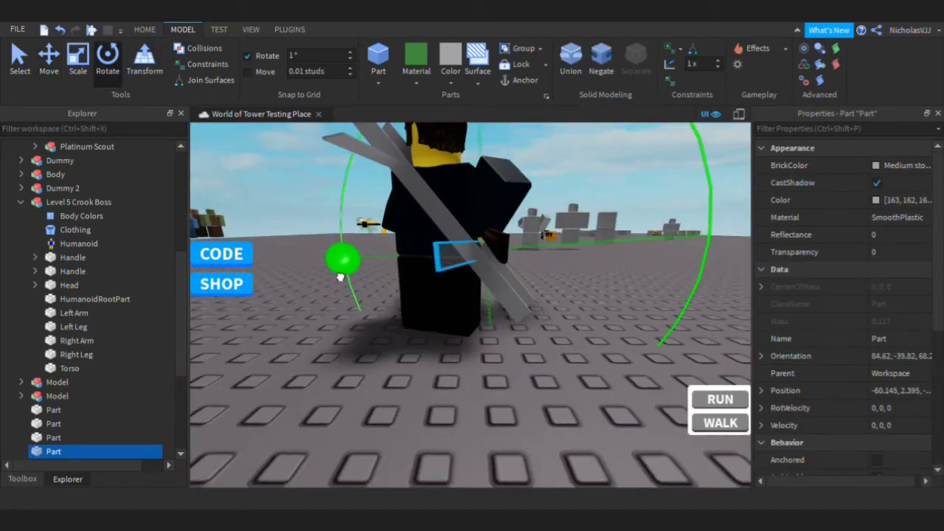
left_click_drag(340, 277, 341, 269)
right_click_drag(538, 276, 526, 246)
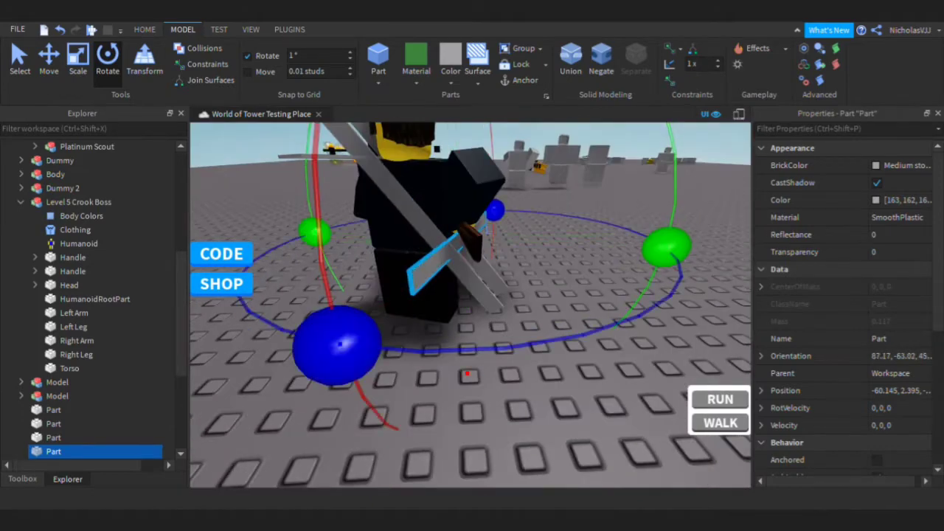
Align the lower cross bar with the diagonal bars at the hip, using orientation 88, -108.06, 0.05.
left_click(48, 60)
scroll(597, 322, "up", 3)
right_click_drag(597, 322, 581, 307)
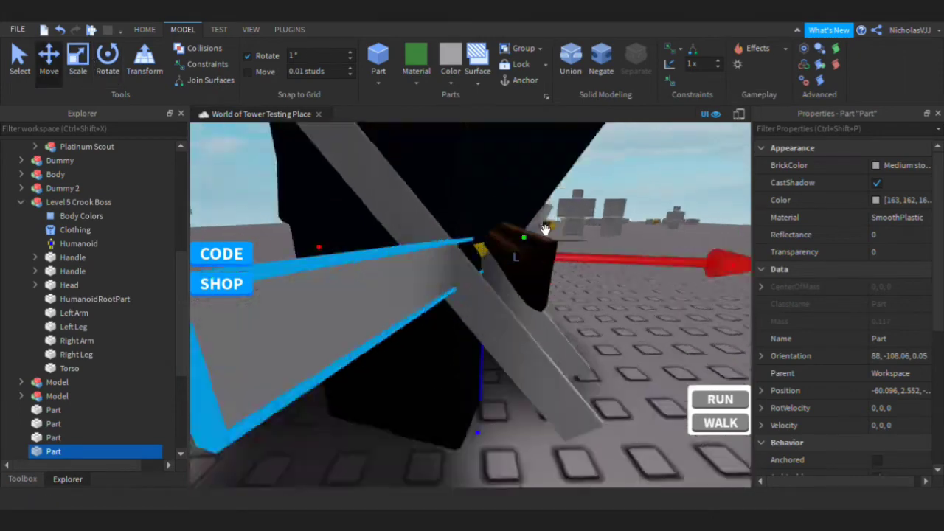
right_click_drag(545, 230, 635, 222)
scroll(635, 222, "down", 5)
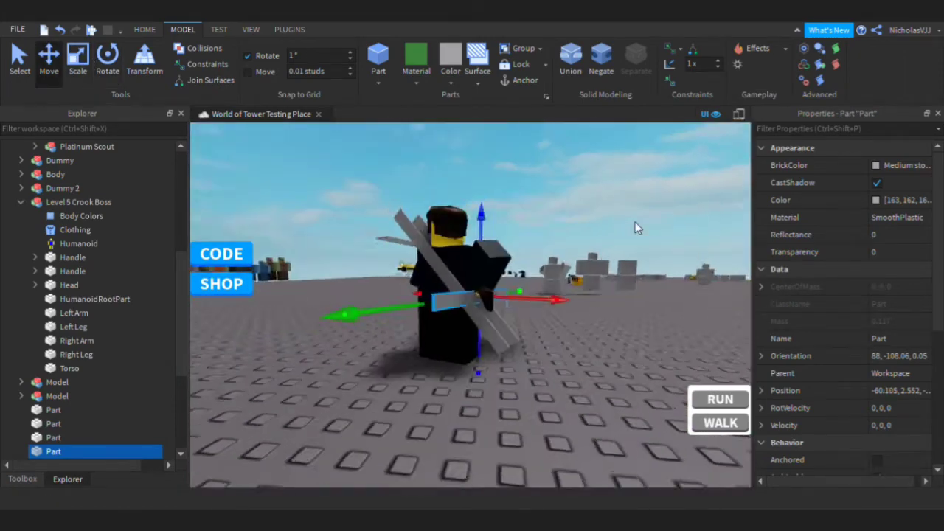
Select all four strap bars and raise them together above the character.
left_click(53, 437, "ctrl")
left_click(49, 413, "ctrl")
left_click(51, 423, "ctrl")
scroll(500, 203, "down", 5)
right_click_drag(499, 202, 527, 192)
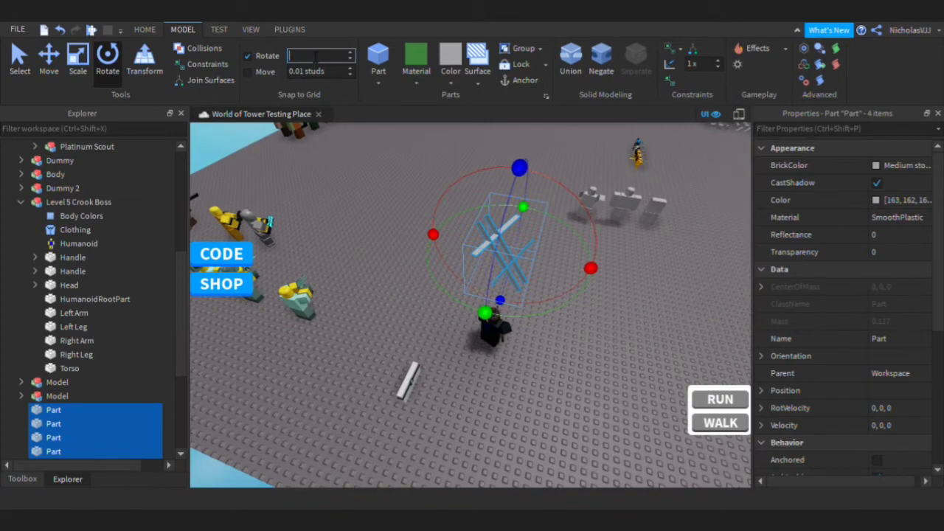
Set the rotation snap to 90° and turn the four strap bars 180° around the vertical axis.
right_click_drag(595, 187, 595, 185)
left_click(596, 186)
scroll(595, 186, "up", 5)
Duplicate the upper cross bar and scale the copy into a large block beside the strap bars.
left_click(548, 251)
key("ctrl+d")
left_click(78, 60)
key("a")
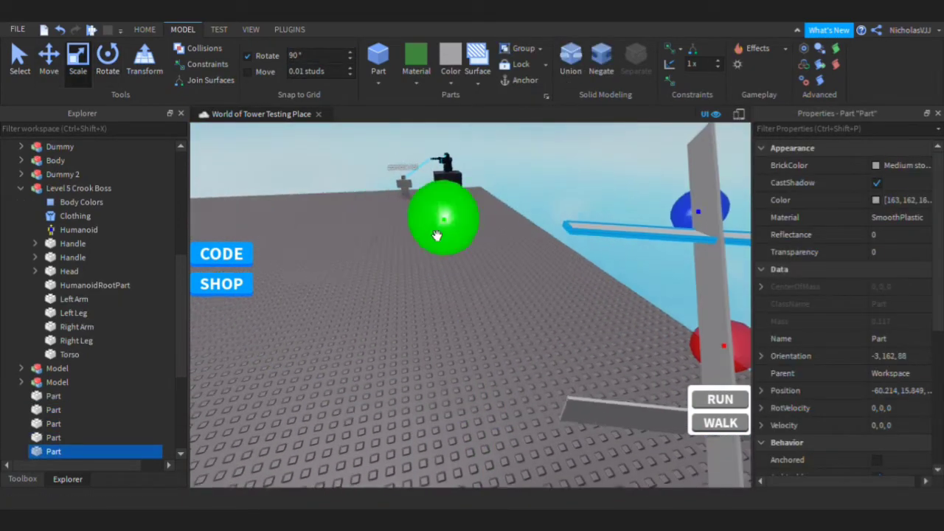
left_click_drag(437, 236, 352, 254)
key("d")
right_click_drag(663, 227, 663, 226)
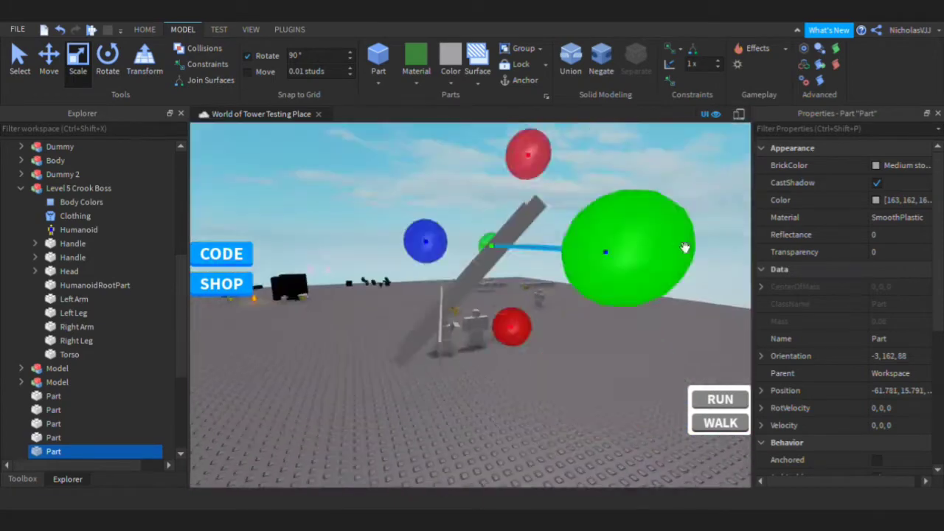
left_click_drag(685, 246, 461, 347)
left_click_drag(575, 327, 633, 329)
left_click_drag(501, 205, 519, 168)
Rotate the large block to orientation -2.93, 164, 87.9 and set the rotation snap to 1°.
key("a")
right_click_drag(540, 185, 540, 185)
key("w")
left_click(105, 72)
right_click_drag(367, 281, 366, 280)
key("s")
left_click_drag(572, 190, 584, 212)
left_click(328, 57)
type("1")
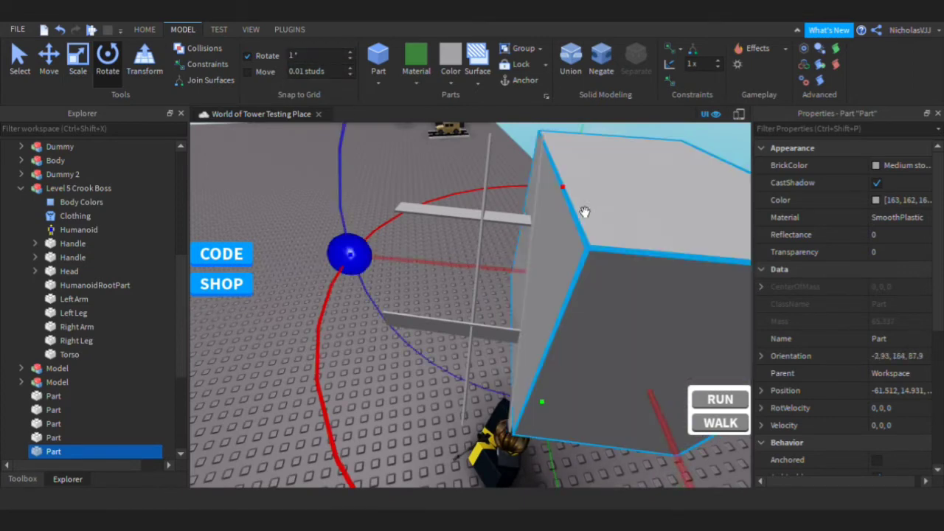
Nudge the large block against the outer face of the adjacent diagonal bar.
left_click_drag(429, 264, 436, 283)
scroll(447, 222, "up", 2)
right_click_drag(449, 217, 448, 216)
scroll(449, 216, "down", 3)
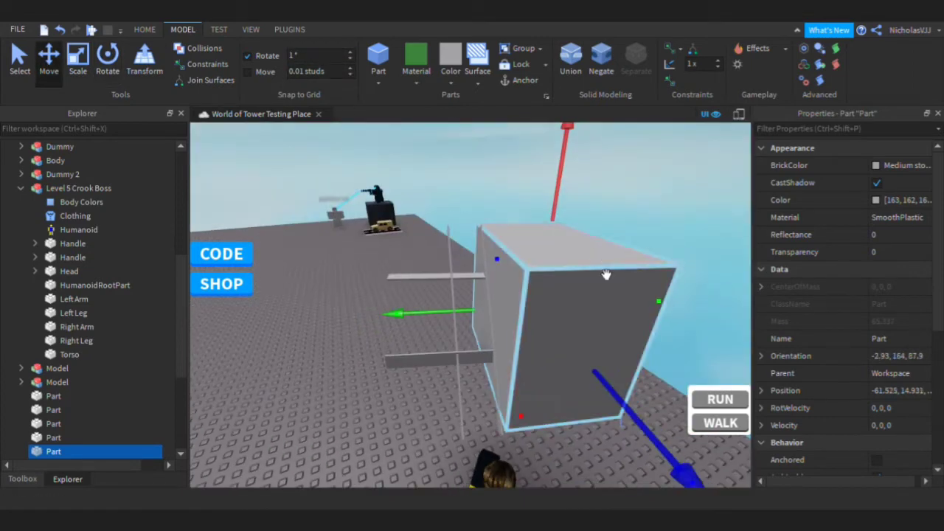
Duplicate the large block and fit the copy against the outer face of the opposite diagonal bar.
left_click_drag(661, 304, 546, 331)
scroll(546, 331, "up", 3)
left_click_drag(599, 301, 614, 305)
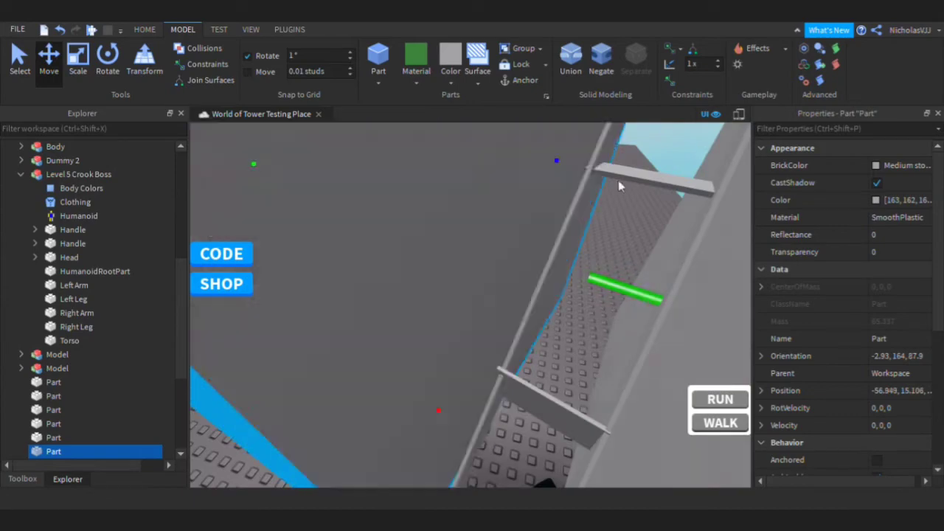
right_click_drag(620, 185, 620, 185)
left_click_drag(593, 298, 593, 265)
scroll(594, 264, "down", 3)
Negate both large blocks so they can cut the protruding ends off the strap bars.
left_click(602, 60)
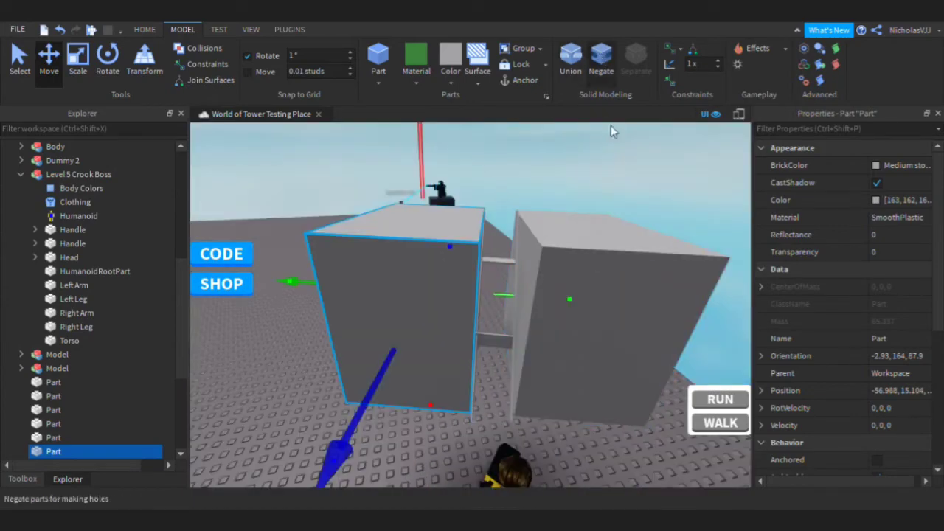
left_click(614, 232)
left_click(601, 60)
left_click(559, 181)
Nudge the lower cross bar sideways to meet the ends of the diagonal bars.
left_click(512, 351)
scroll(580, 313, "up", 3)
right_click_drag(580, 314, 582, 313)
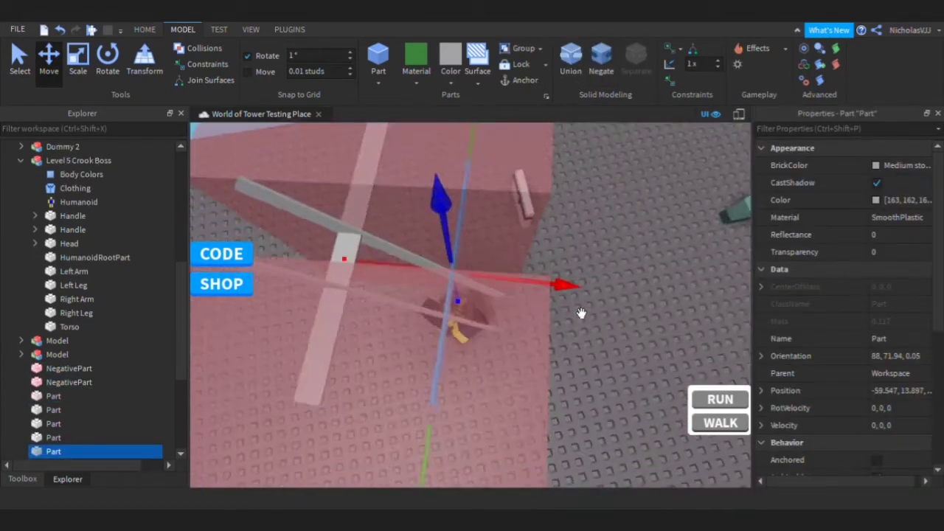
scroll(581, 313, "up", 3)
left_click_drag(598, 245, 583, 247)
right_click_drag(557, 305, 557, 305)
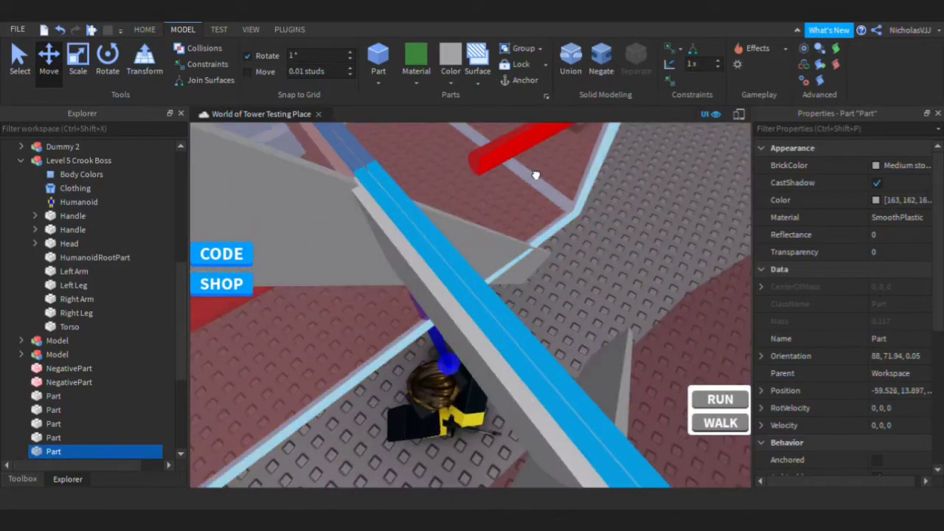
left_click(489, 195)
left_click(489, 333)
left_click(541, 179)
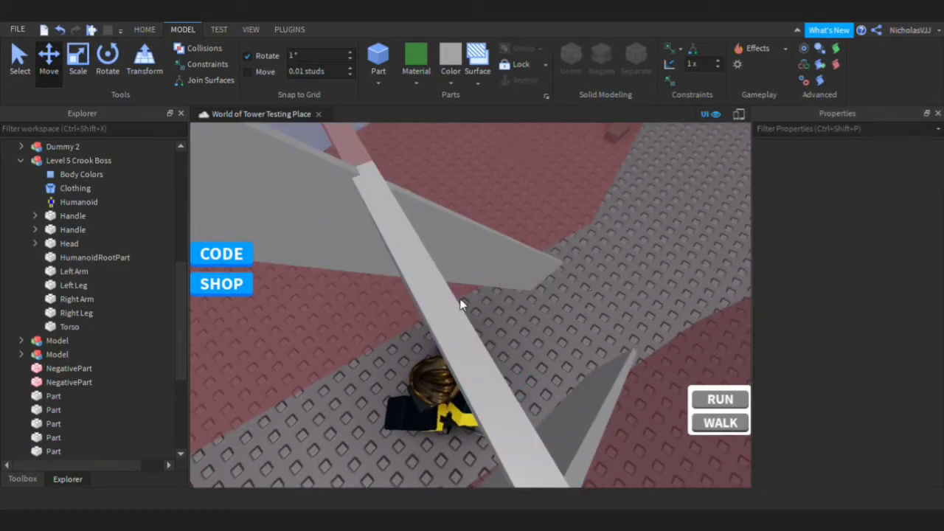
Fine-tune the lower cross bar's position so its edge lines up with the neighbouring bars.
left_click(462, 303)
right_click_drag(462, 303, 465, 301)
left_click_drag(603, 210, 602, 209)
left_click(525, 362)
right_click_drag(525, 362, 603, 443)
left_click(417, 295)
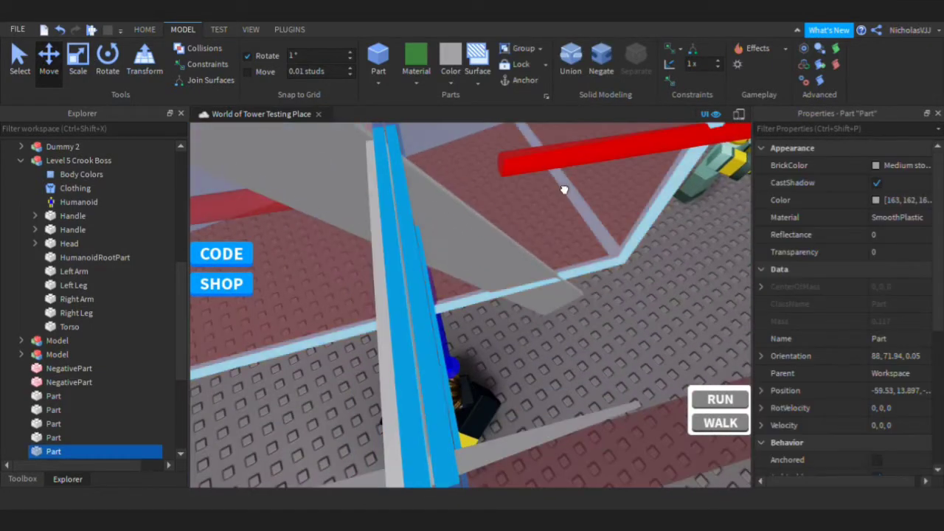
left_click_drag(564, 158, 562, 159)
Duplicate the lower cross bar, scale the copy into a large block beyond the strap's lower end, and negate it.
left_click(78, 60)
right_click_drag(468, 276, 448, 270)
left_click_drag(447, 270, 464, 354)
right_click_drag(463, 354, 437, 346)
left_click_drag(437, 345, 442, 297)
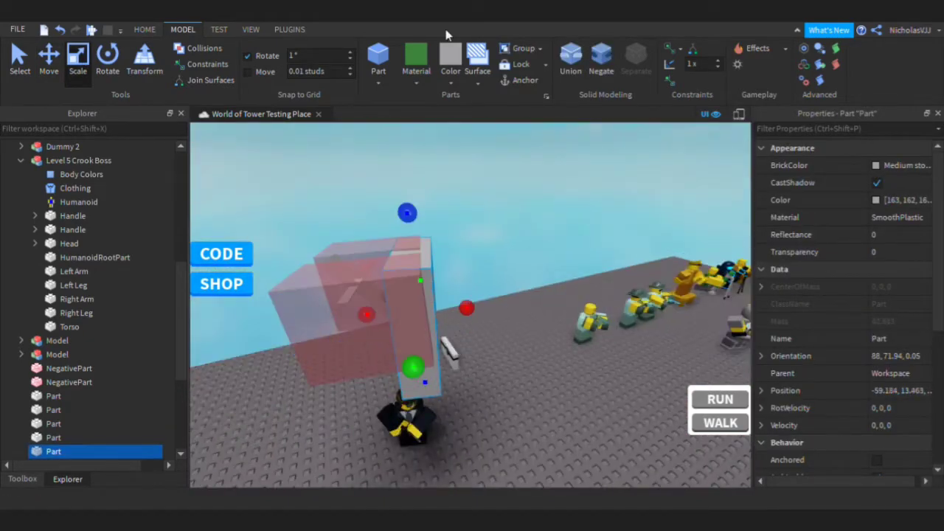
left_click(602, 64)
Duplicate the new negative block and move the copy up beyond the strap's upper end.
scroll(550, 255, "up", 3)
right_click_drag(551, 255, 532, 267)
left_click(56, 59)
right_click_drag(487, 325, 509, 336)
left_click_drag(509, 341, 455, 354)
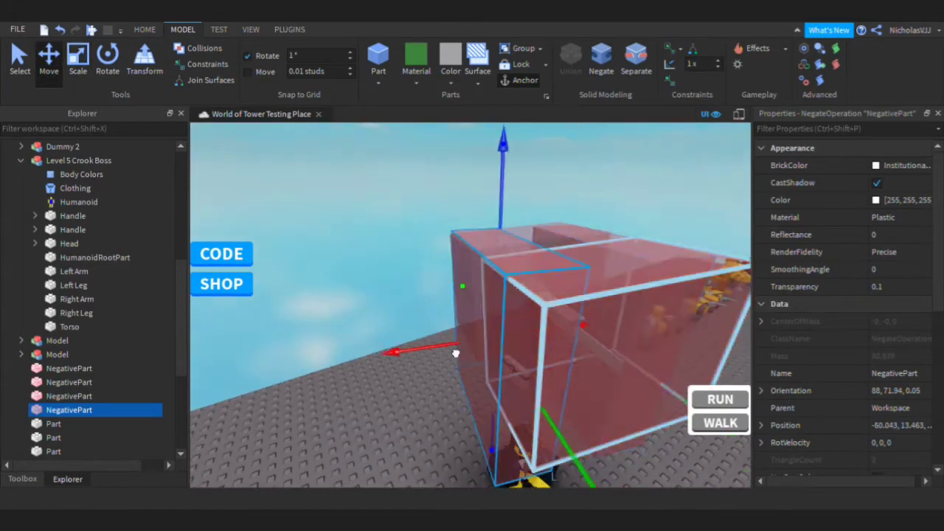
right_click_drag(455, 354, 494, 229)
left_click_drag(501, 218, 512, 136)
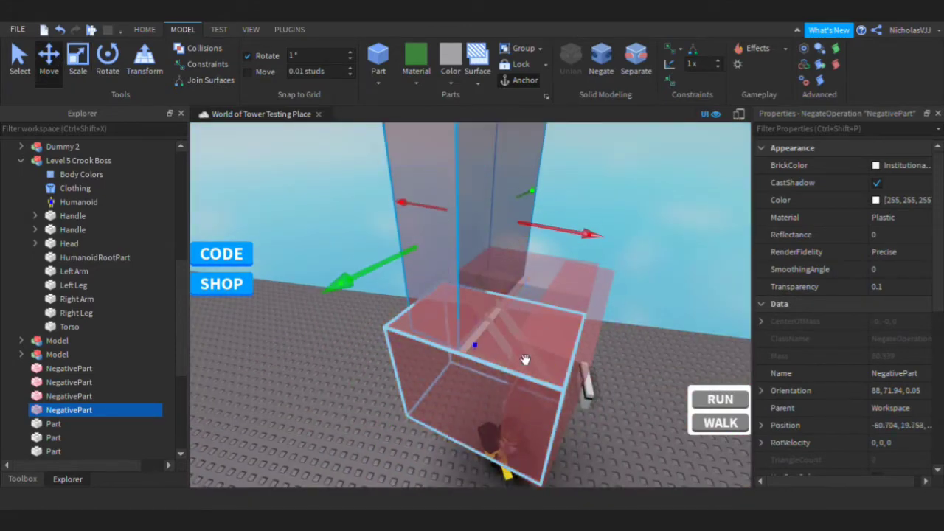
scroll(526, 360, "up", 3)
right_click_drag(525, 360, 591, 331)
scroll(604, 243, "down", 3)
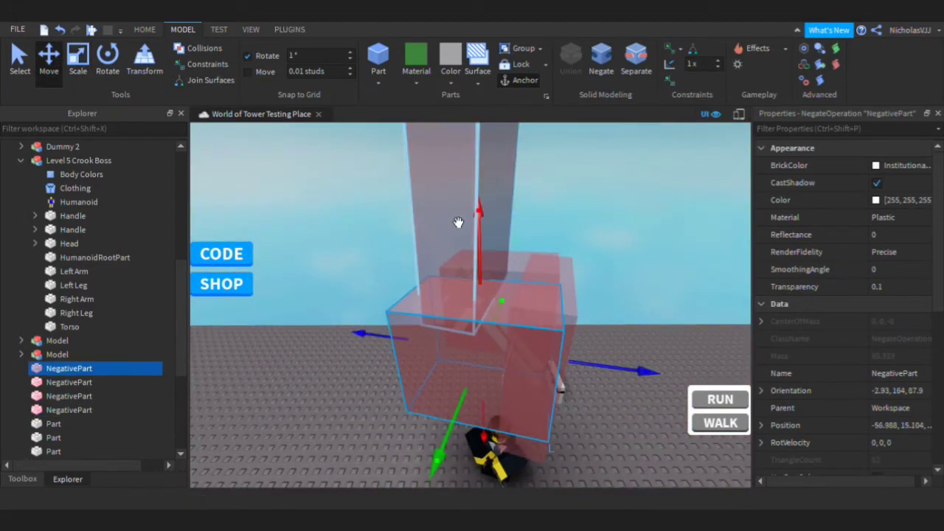
Select the four negative blocks and four strap bars, union them into one trimmed strap, and inspect it.
left_click(57, 452, "shift")
scroll(77, 398, "down", 2)
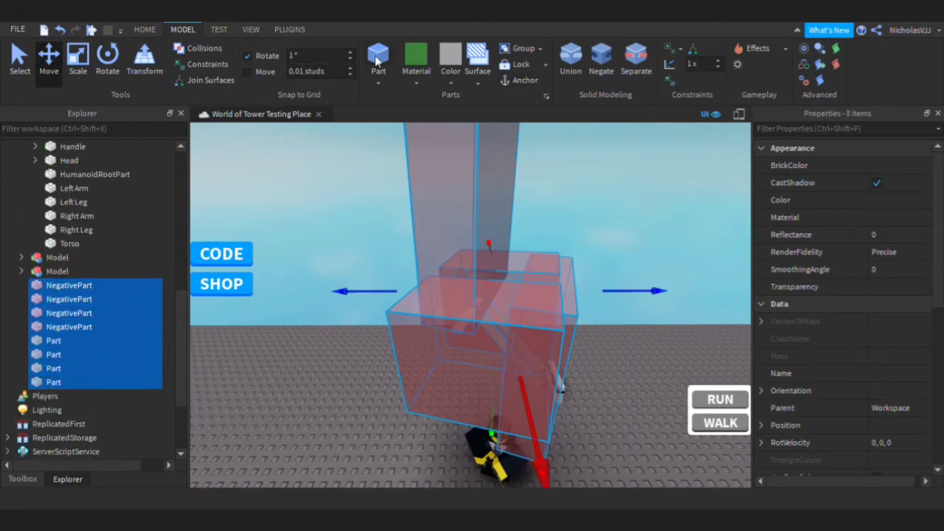
left_click(571, 57)
scroll(570, 185, "up", 3)
right_click_drag(570, 184, 565, 224)
scroll(566, 224, "up", 3)
scroll(566, 224, "down", 5)
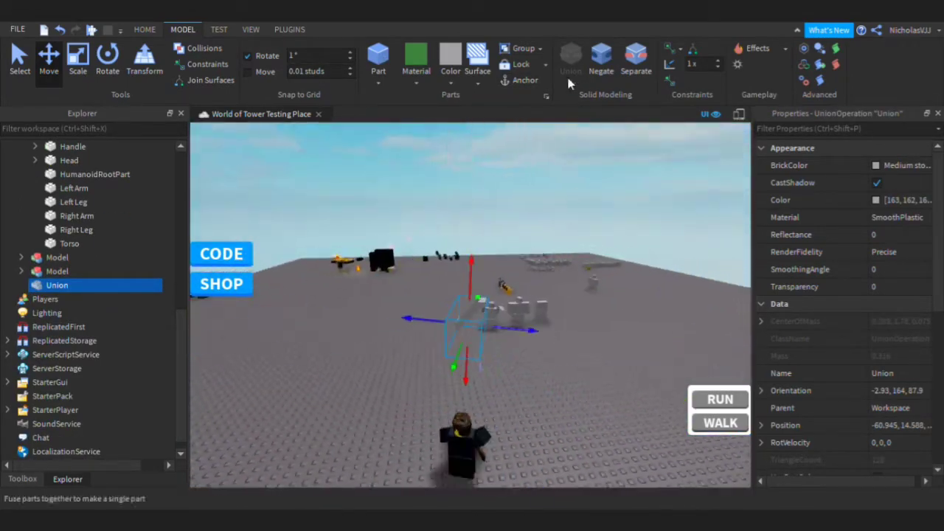
Separate the strap union into its negative blocks and bars, and check the individual bars up close.
left_click(636, 61)
left_click(613, 273)
left_click(466, 325)
scroll(510, 320, "up", 4)
right_click_drag(509, 320, 522, 303)
left_click(51, 355)
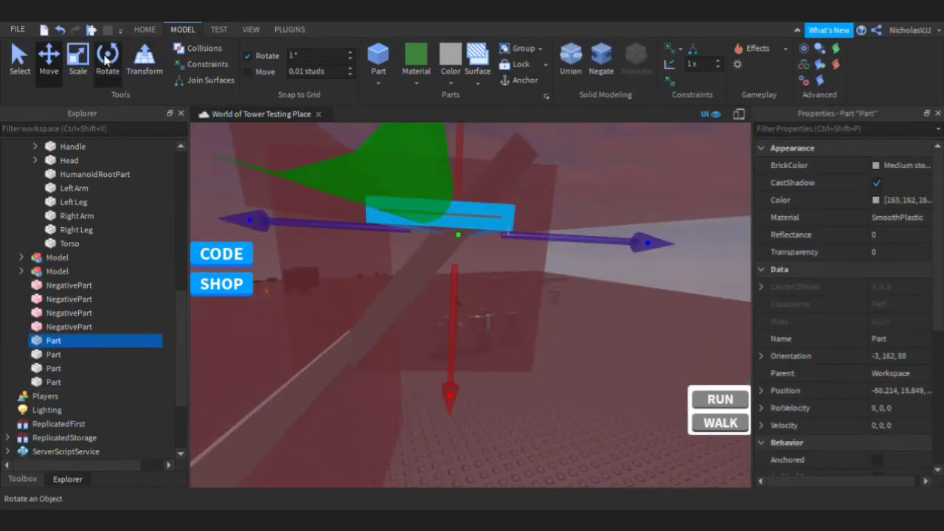
left_click(443, 289)
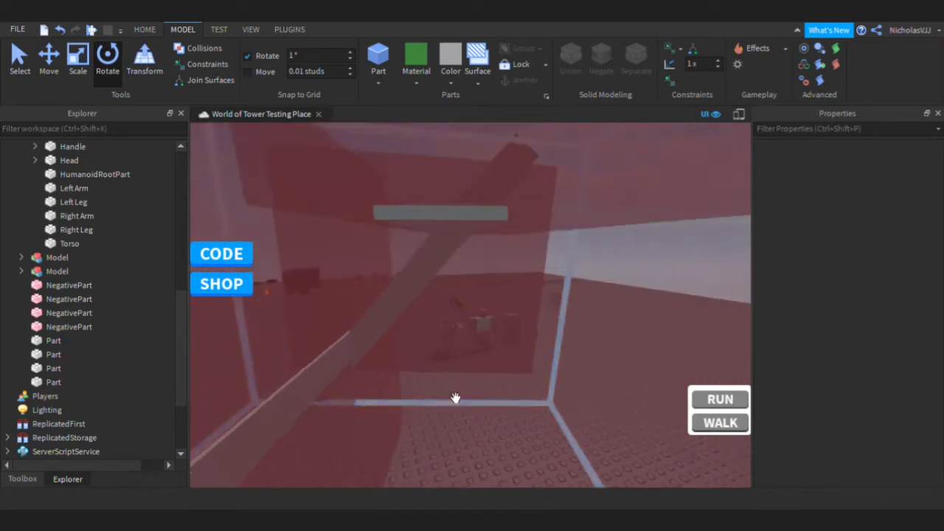
Duplicate the negative block near the strap's lower end, resize the copy as a solid part, and negate it.
scroll(455, 399, "up", 4)
right_click_drag(434, 377, 433, 365)
left_click(433, 364)
key("ctrl+d")
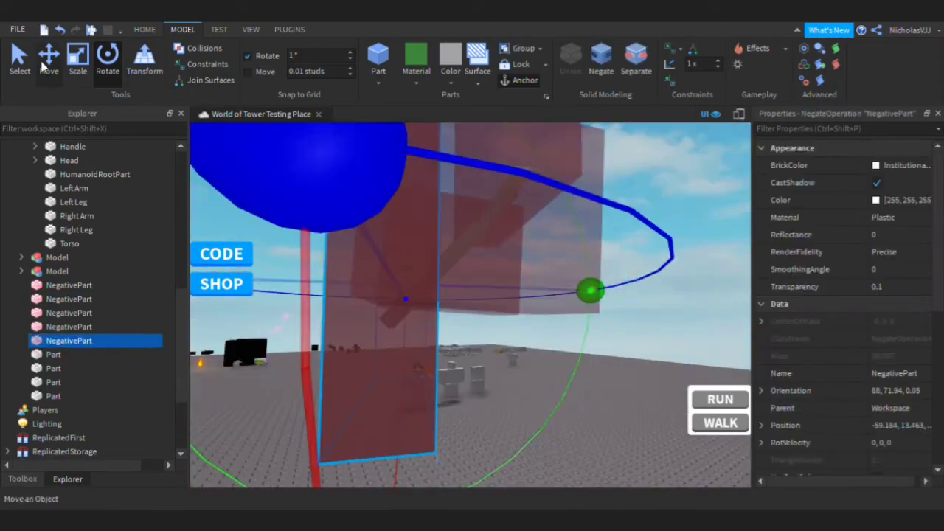
left_click(78, 59)
right_click_drag(462, 244, 462, 244)
left_click_drag(462, 244, 495, 232)
right_click_drag(508, 231, 506, 232)
right_click_drag(533, 324, 549, 359)
left_click_drag(432, 175, 447, 179)
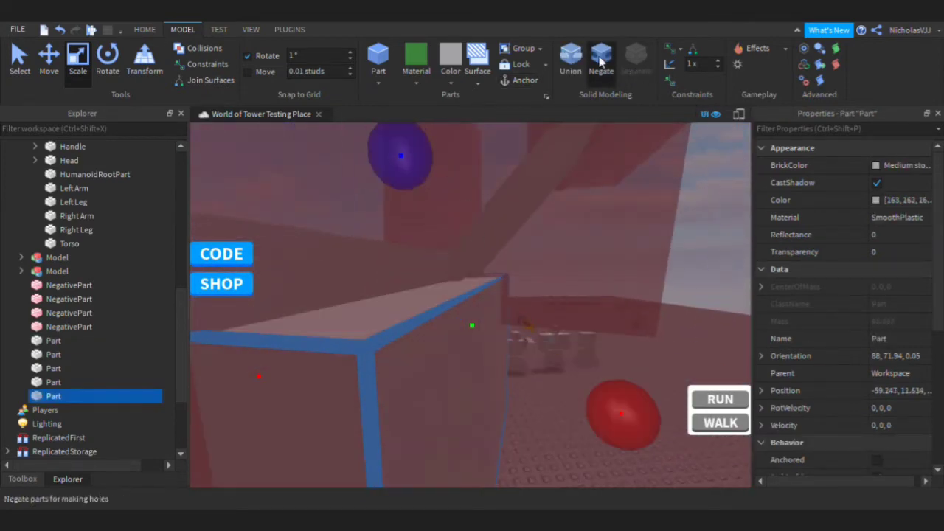
left_click(601, 62)
Union the five negative blocks with the four strap bars and inspect the trimmed strap.
right_click_drag(559, 246, 579, 266)
left_click(50, 395, "ctrl")
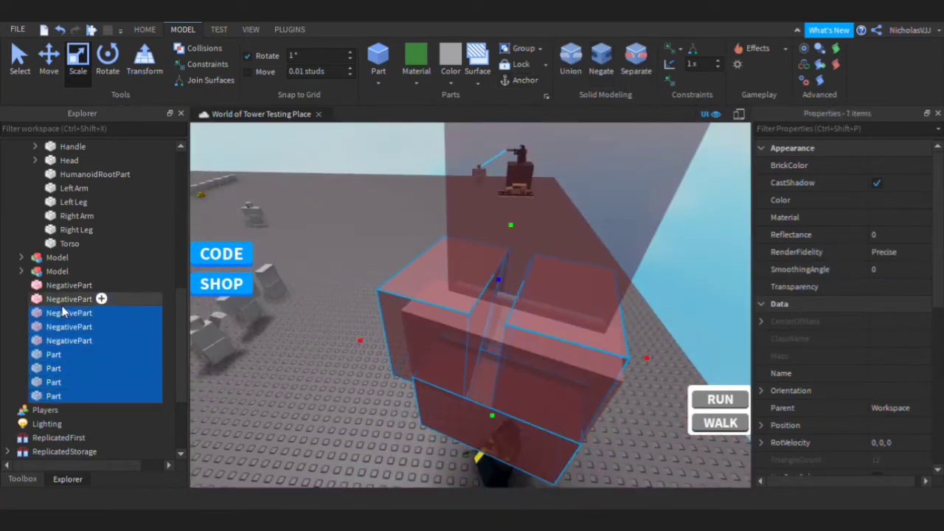
left_click(582, 57)
right_click_drag(532, 235, 558, 214)
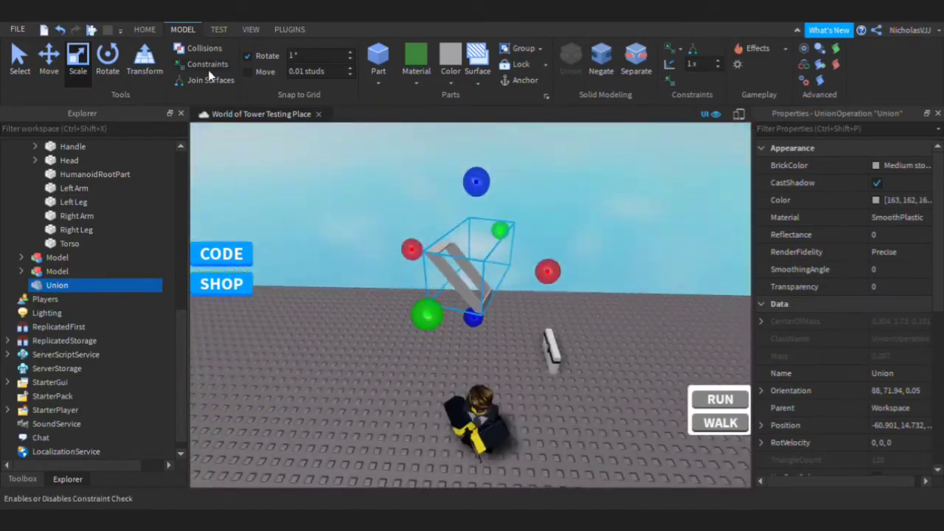
Separate the strap union again and examine each bar against the surrounding negative blocks.
key("w")
left_click(655, 219)
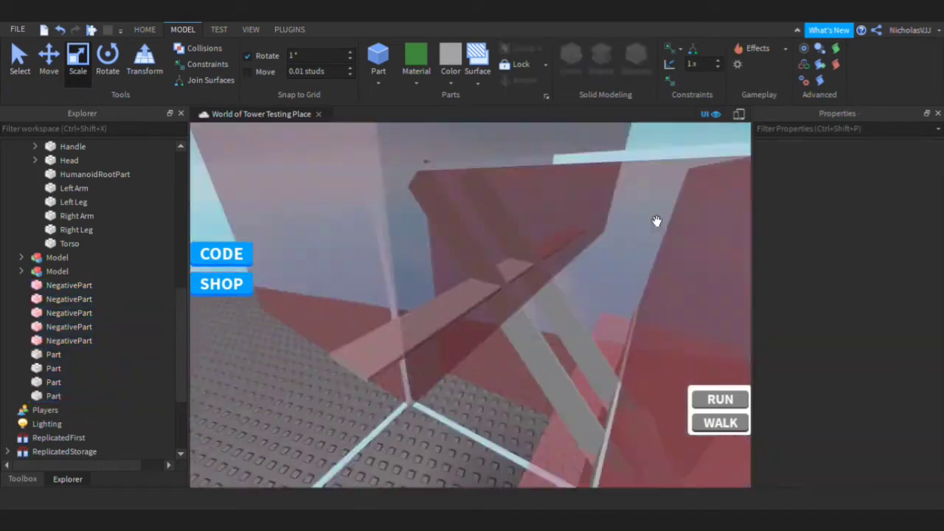
right_click_drag(656, 220, 655, 219)
left_click(45, 397)
left_click(46, 383, "ctrl")
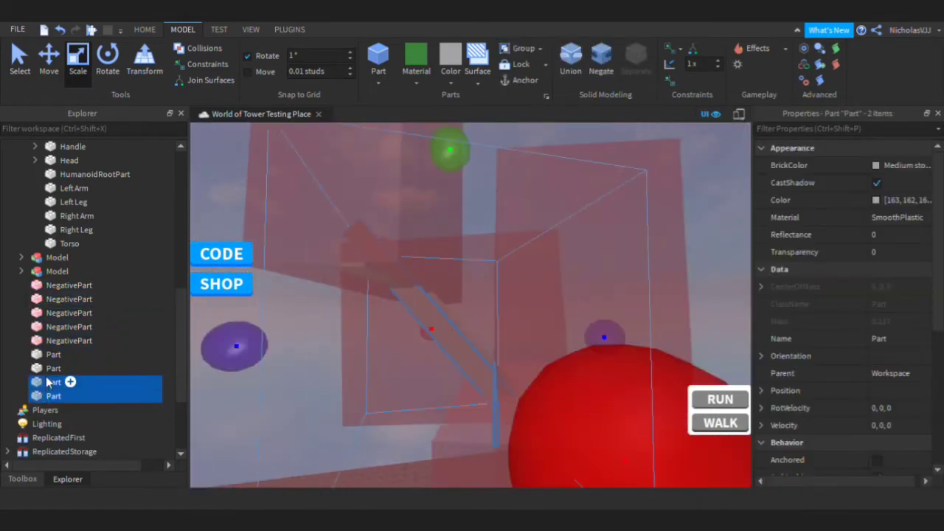
left_click(46, 382, "ctrl")
left_click(47, 371, "ctrl")
left_click(47, 370, "ctrl")
left_click(48, 356, "ctrl")
left_click(58, 60)
key("w")
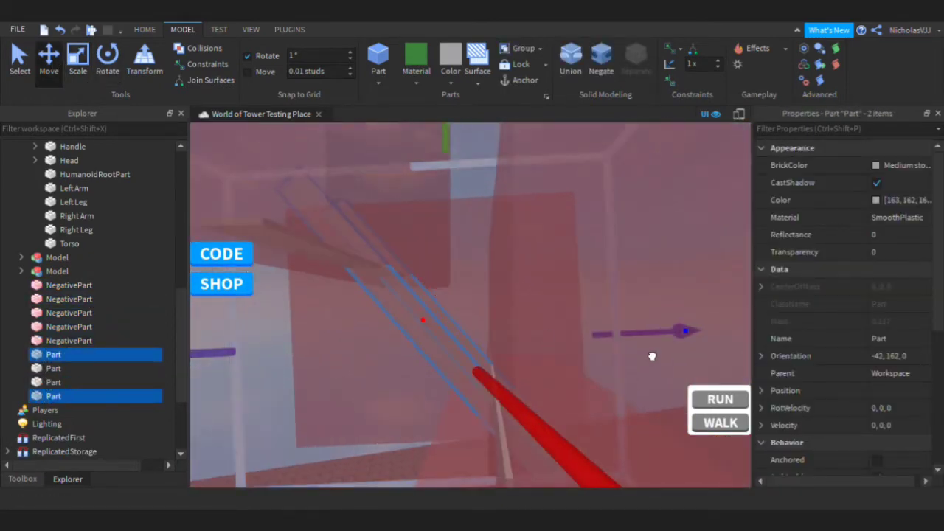
left_click(636, 357)
key("w")
right_click_drag(531, 455, 532, 455)
left_click(39, 381)
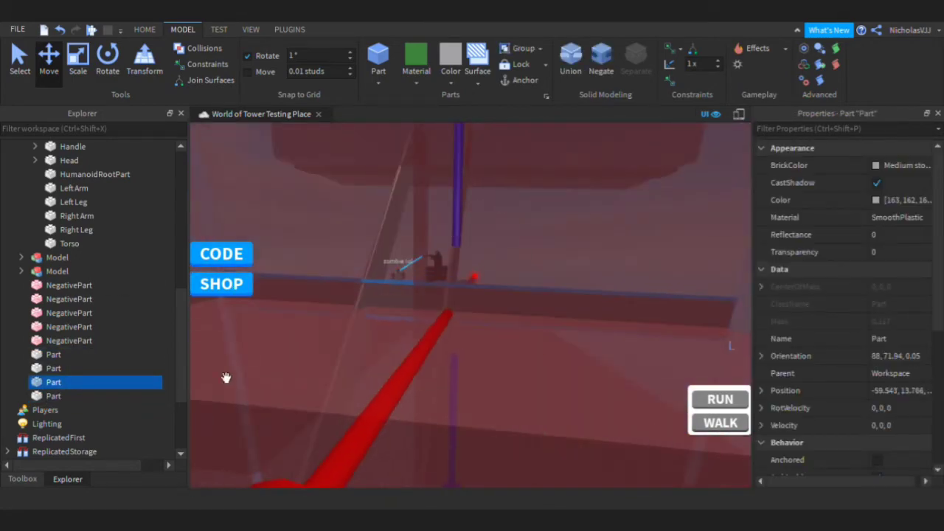
left_click(342, 363)
key("s")
right_click_drag(342, 362, 320, 340)
Select all five negative blocks and four bars, union them, and inspect the strap's corners.
left_click(56, 396, "ctrl")
left_click(53, 383, "ctrl")
left_click(51, 368, "ctrl")
left_click(48, 355, "ctrl")
left_click(47, 341, "ctrl")
left_click(50, 327, "ctrl")
left_click(55, 299, "ctrl")
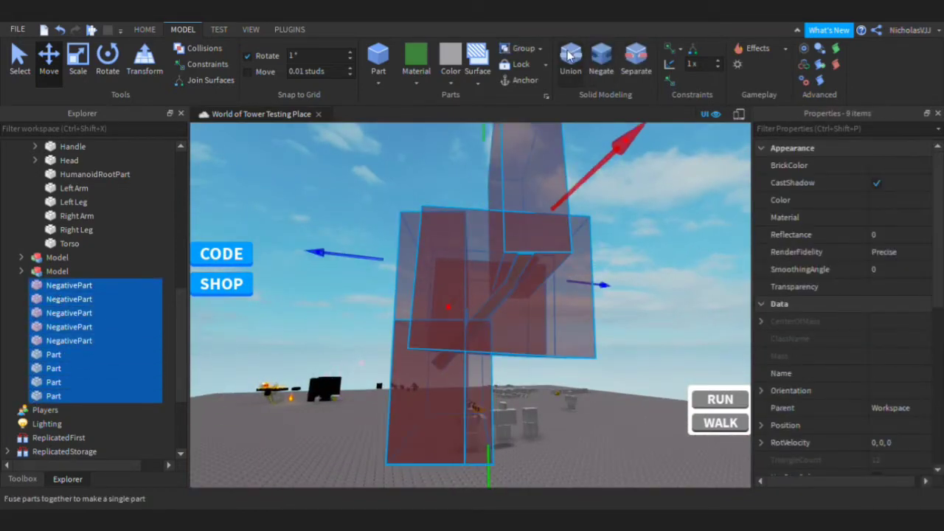
left_click(570, 57)
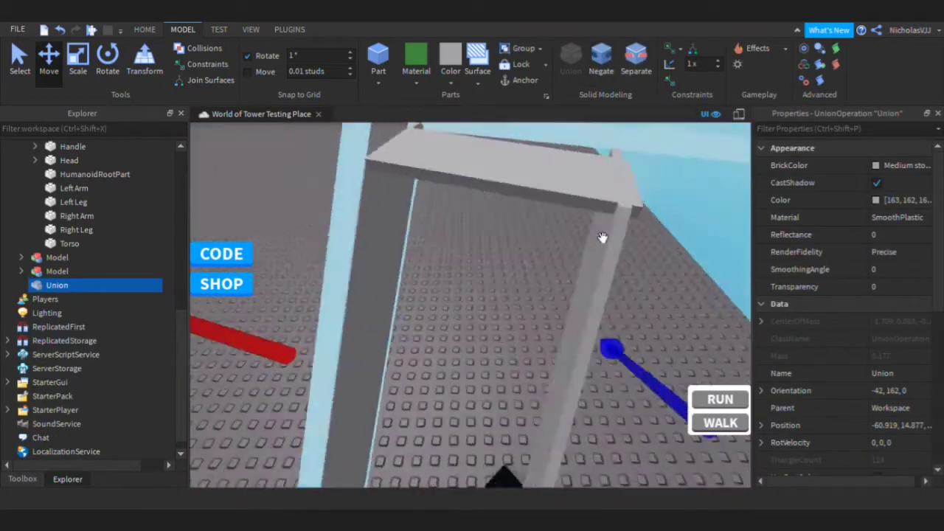
right_click_drag(603, 238, 579, 216)
Separate the strap union back into its negative blocks and bars.
left_click(636, 57)
left_click(663, 255)
right_click_drag(663, 254, 685, 275)
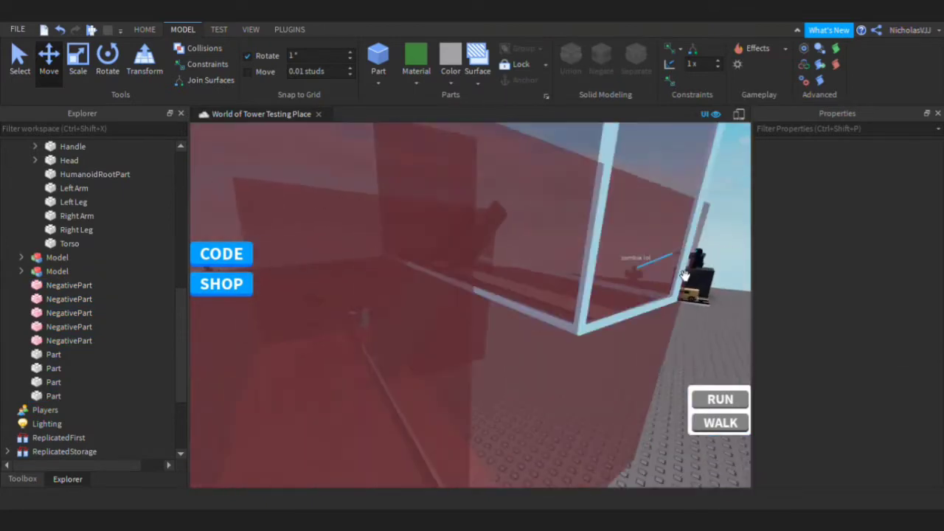
key("d")
Convert the outer negative block to a solid part, stretch it outward past the strap, and negate it again.
left_click(599, 303)
right_click_drag(623, 388, 602, 367)
left_click(77, 57)
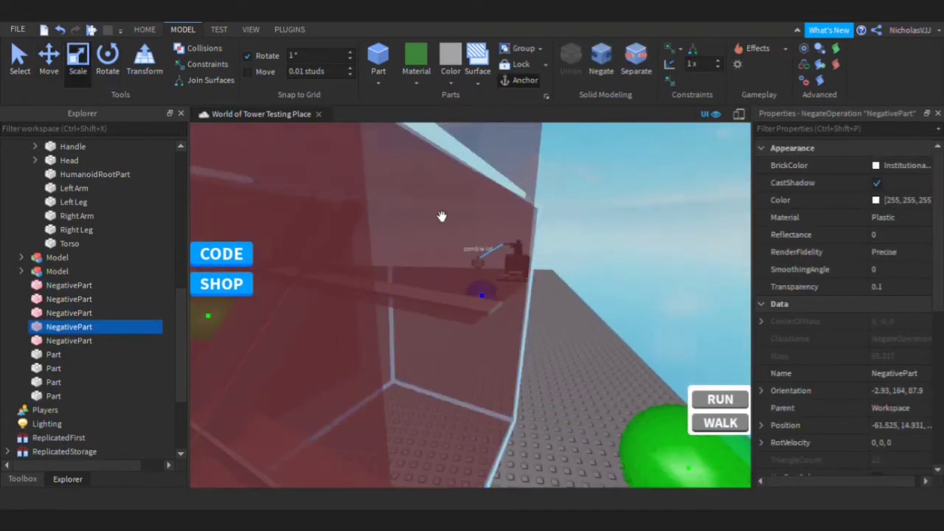
right_click_drag(561, 295, 572, 324)
left_click_drag(572, 347, 543, 344)
left_click(570, 65)
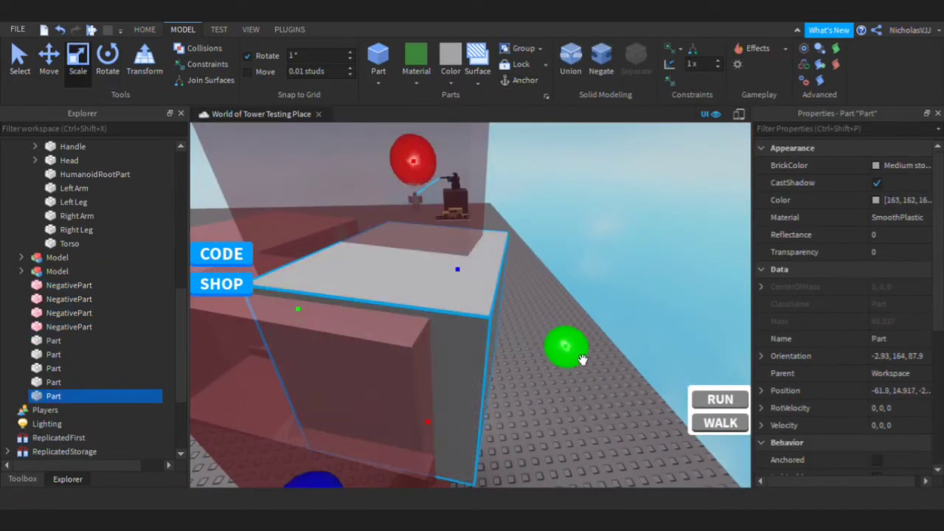
left_click(592, 62)
Select the five negative blocks and four bars and union them into one trimmed strap.
left_click_drag(170, 273, 66, 393)
left_click(565, 62)
right_click_drag(608, 214, 519, 192)
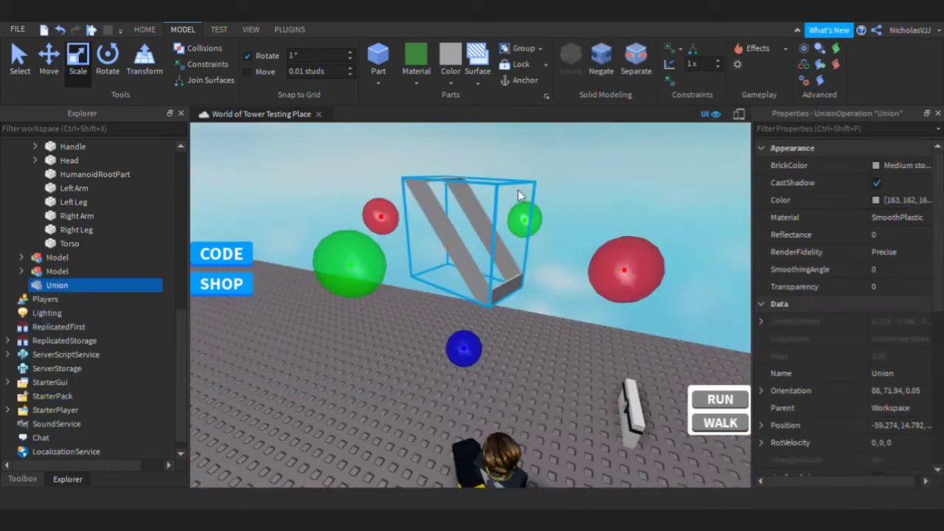
scroll(518, 196, "down", 3)
Move the strap union down onto the character and centre it around the torso and shoulders.
left_click(49, 59)
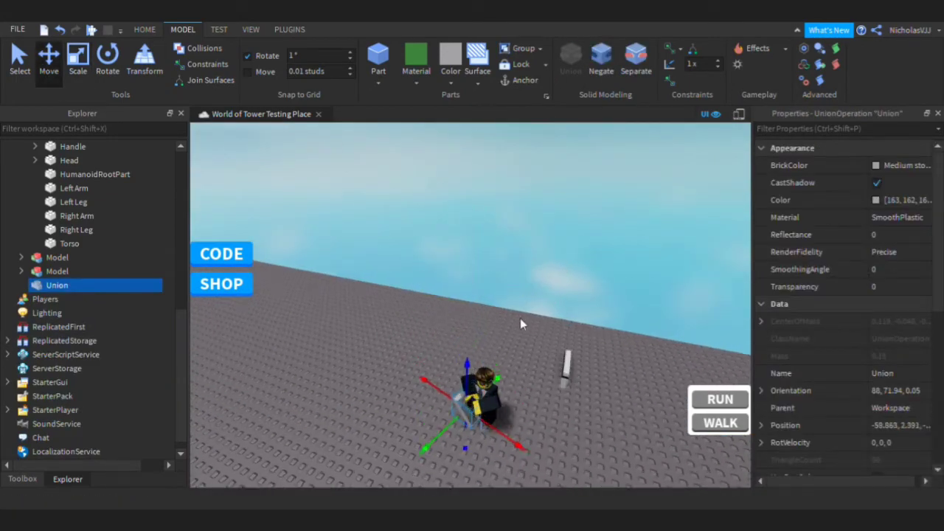
right_click_drag(520, 323, 465, 236)
scroll(546, 332, "up", 4)
left_click_drag(465, 237, 470, 199)
scroll(487, 204, "up", 2)
right_click_drag(531, 200, 464, 214)
scroll(517, 259, "down", 2)
left_click_drag(612, 325, 628, 326)
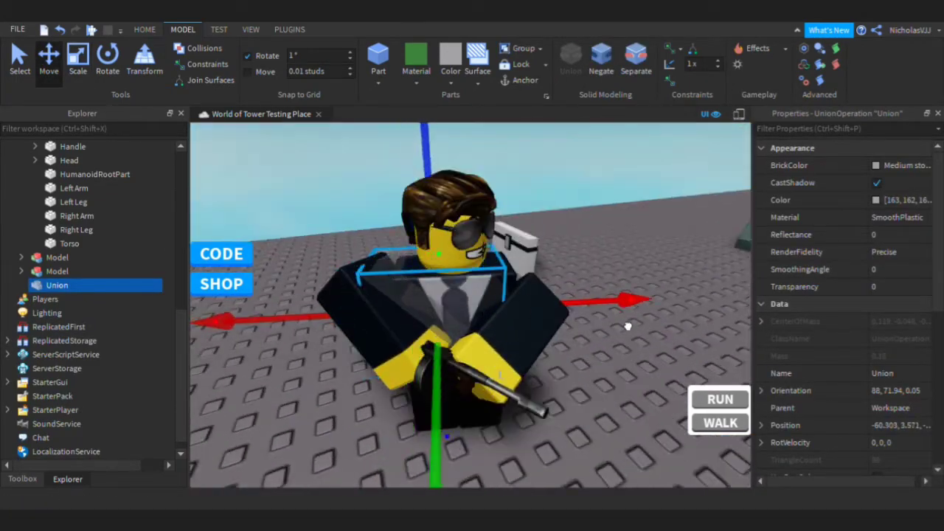
right_click_drag(445, 162, 516, 245)
scroll(516, 245, "up", 2)
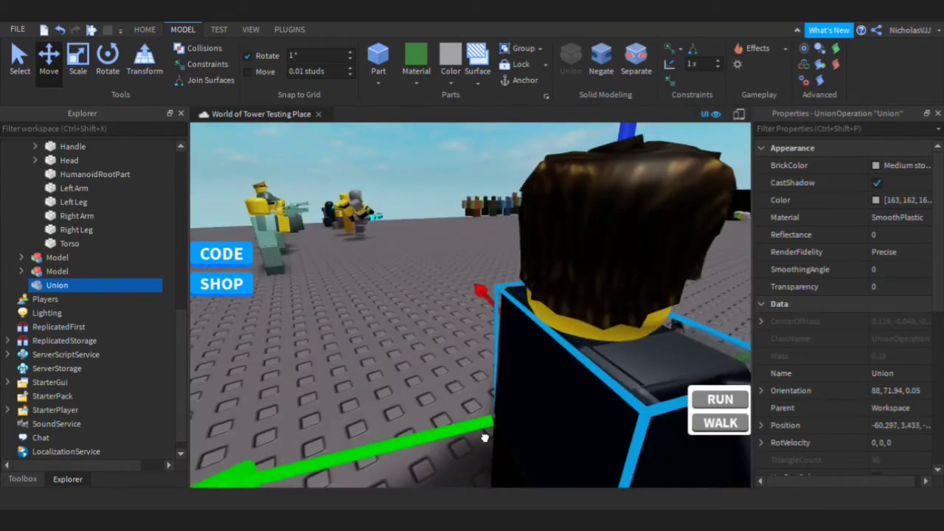
Rotate the strap union so it lines up with the angle of the character's torso.
right_click_drag(475, 438, 546, 421)
left_click(108, 65)
right_click_drag(605, 310, 676, 370)
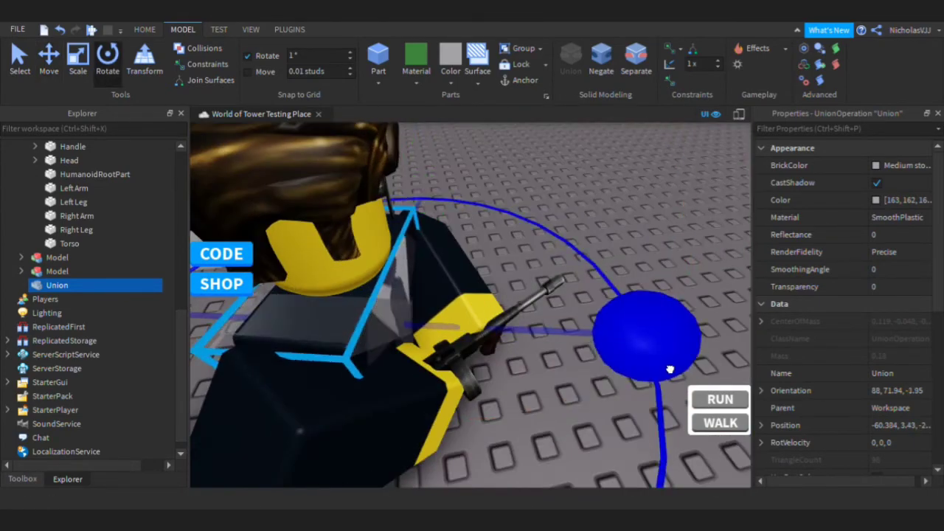
left_click_drag(670, 369, 668, 366)
right_click_drag(668, 366, 593, 290)
scroll(595, 293, "down", 2)
left_click_drag(621, 375, 621, 382)
right_click_drag(621, 376, 546, 346)
Select the strap union on the character's torso and separate it into its negative blocks and bars.
left_click(588, 328)
scroll(589, 329, "down", 3)
scroll(590, 333, "up", 3)
left_click(425, 340)
left_click(635, 62)
scroll(729, 255, "down", 3)
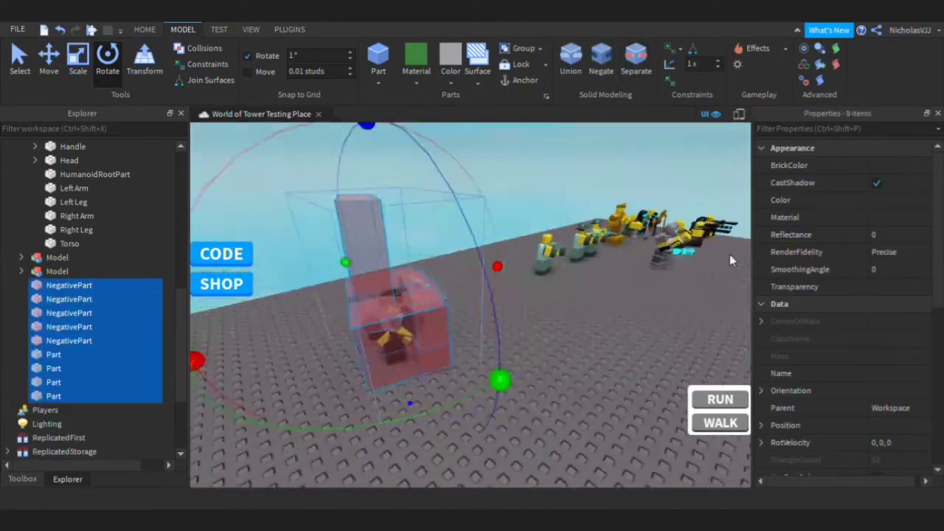
left_click(730, 256)
scroll(729, 256, "up", 4)
right_click_drag(730, 255, 779, 251)
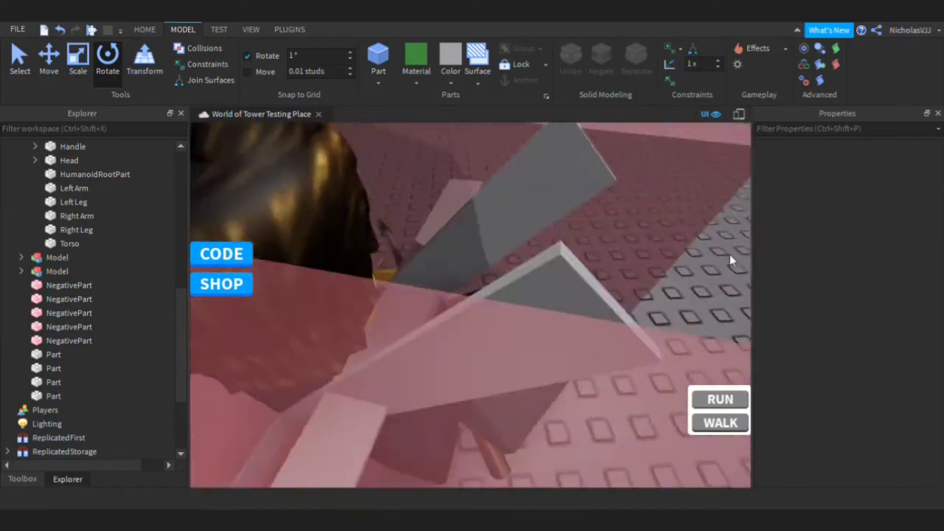
Examine the negative blocks around the character and how they sit against the strap bars.
scroll(729, 255, "down", 4)
left_click(516, 267)
scroll(516, 267, "down", 3)
right_click_drag(516, 267, 612, 359)
key("ctrl+2")
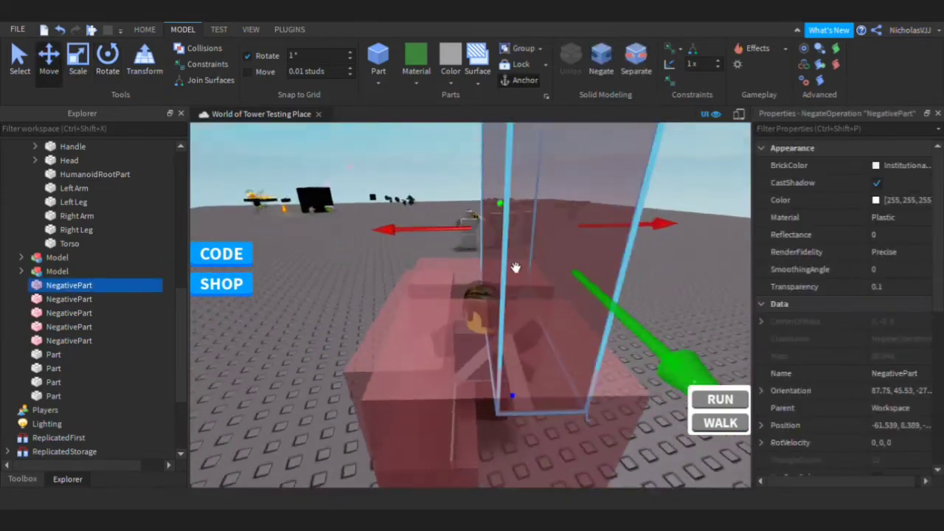
scroll(516, 267, "down", 3)
left_click(514, 267)
scroll(489, 347, "up", 3)
left_click(565, 361)
scroll(544, 345, "down", 3)
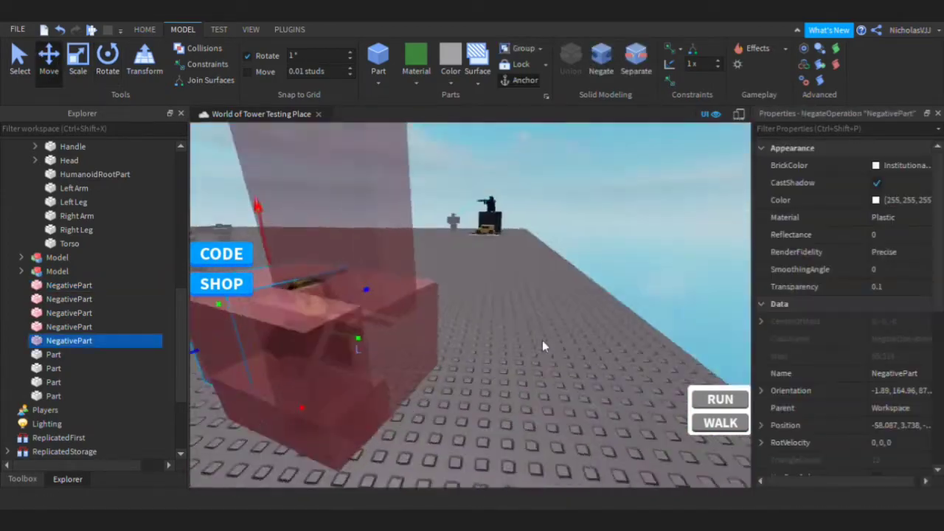
left_click(544, 345)
scroll(564, 362, "up", 3)
scroll(564, 362, "down", 3)
scroll(565, 362, "up", 2)
scroll(564, 362, "down", 3)
scroll(564, 362, "up", 3)
left_click(611, 359)
left_click_drag(603, 347, 600, 349)
right_click_drag(600, 349, 580, 351)
left_click(578, 348)
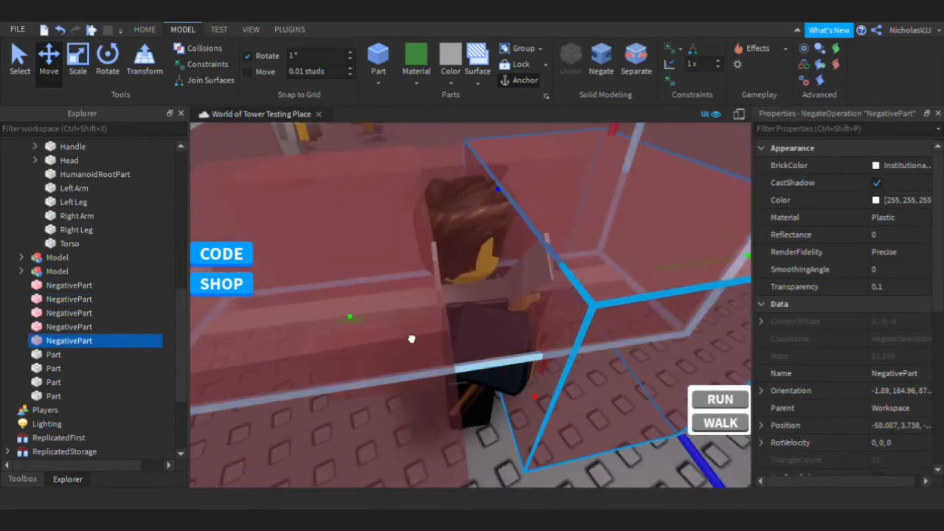
Union the negative blocks and bars in place on the torso and check the fit from the side.
left_click_drag(164, 390, 127, 285)
left_click(73, 399, "ctrl")
left_click(571, 61)
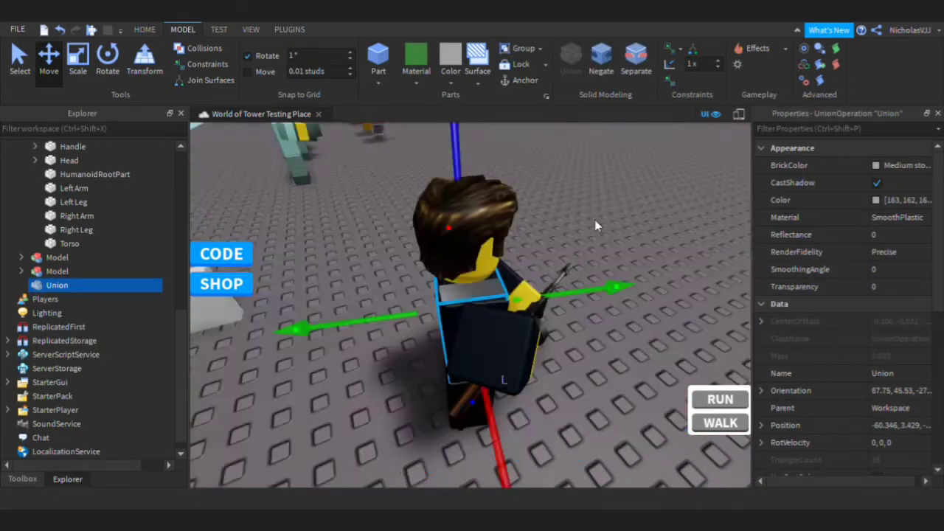
right_click_drag(595, 221, 599, 224)
key("s")
Undo the strap union back past its separation, and redo the separation.
left_click(59, 31)
right_click_drag(652, 253, 653, 254)
right_click_drag(542, 320, 541, 321)
left_click(59, 30)
left_click(59, 30)
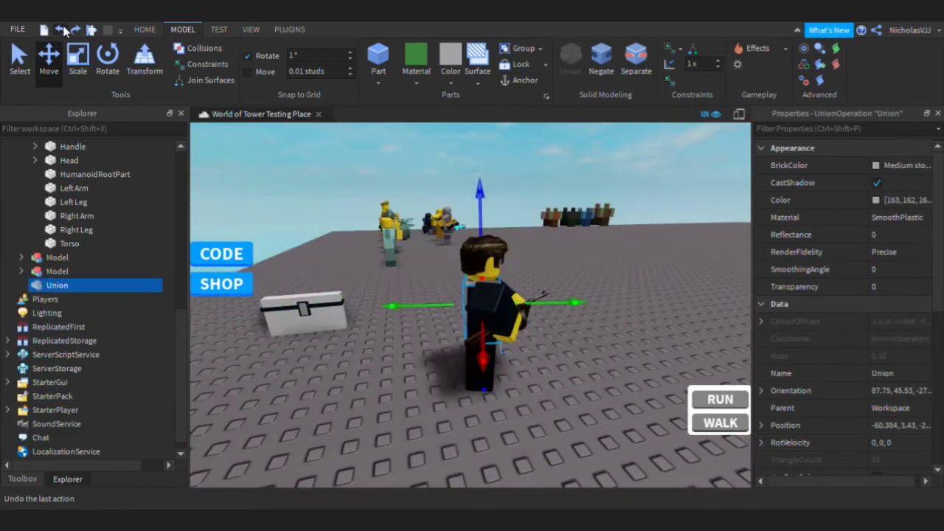
left_click(75, 30)
Try placing an extra small negative block beside the head at the strap's shoulder end, and delete it.
left_click(550, 386)
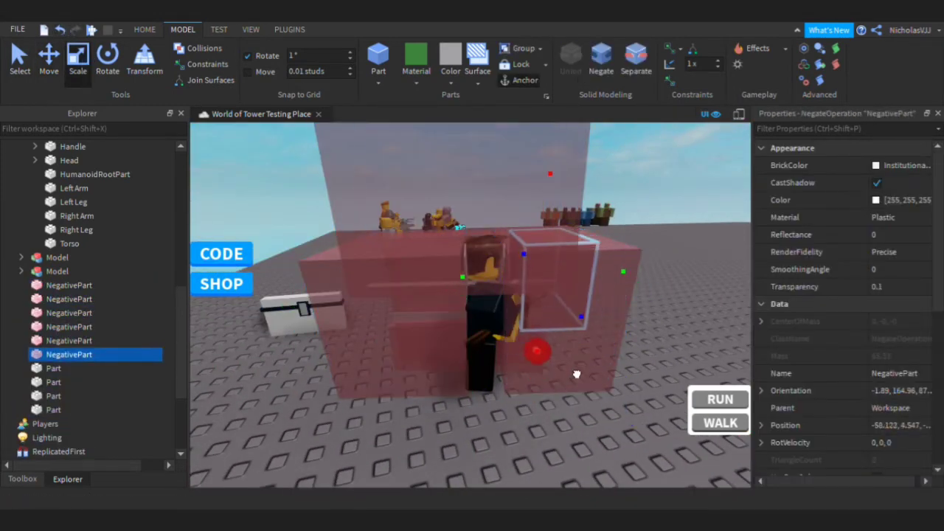
left_click(55, 70)
key("w")
right_click_drag(554, 310, 450, 359)
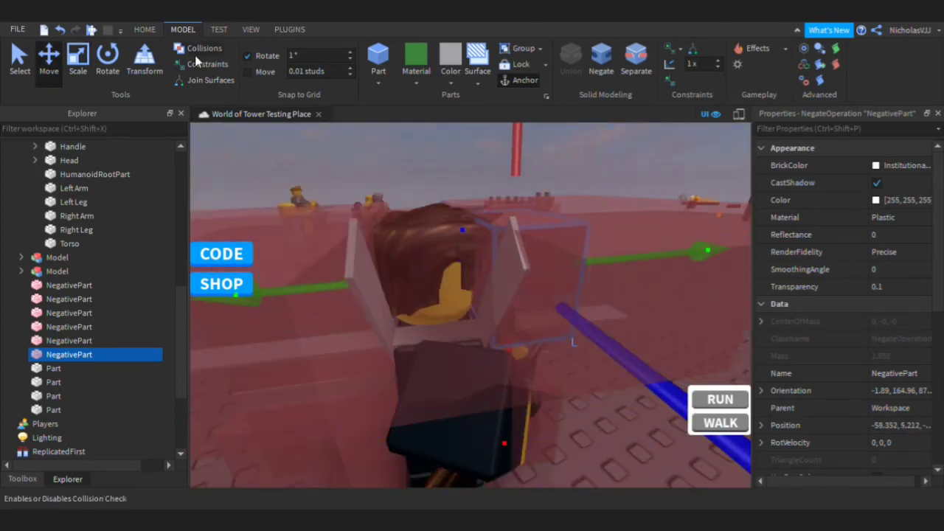
key("Delete")
Select the remaining negative blocks and bars, union them into one strap, and inspect it on the torso.
left_click_drag(167, 386, 96, 400)
left_click(571, 59)
right_click_drag(618, 193, 627, 221)
left_click(620, 194)
key("s")
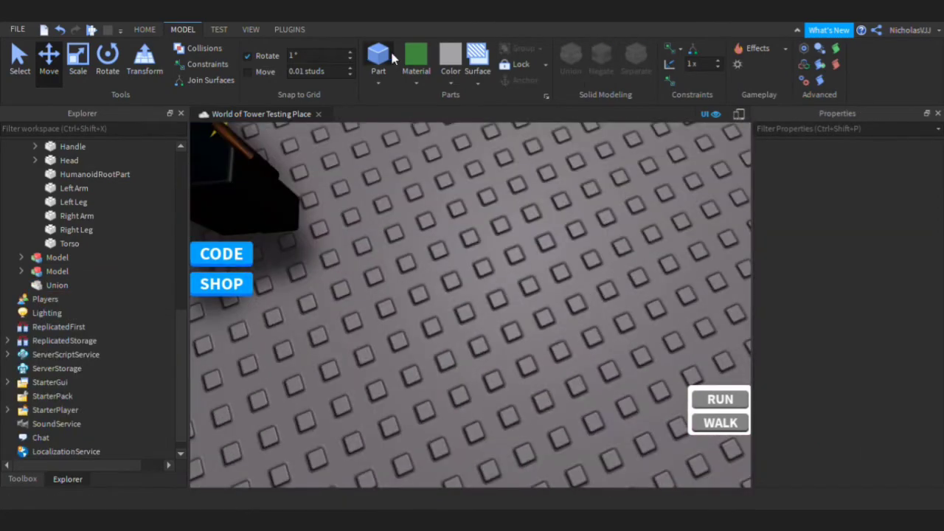
Insert a new block part, place it near the character, and negate it.
left_click(380, 59)
key("s")
left_click_drag(538, 295, 649, 151)
left_click(602, 60)
right_click_drag(669, 138, 627, 229)
Move the new negative block over the character's head and shoulders.
left_click(78, 61)
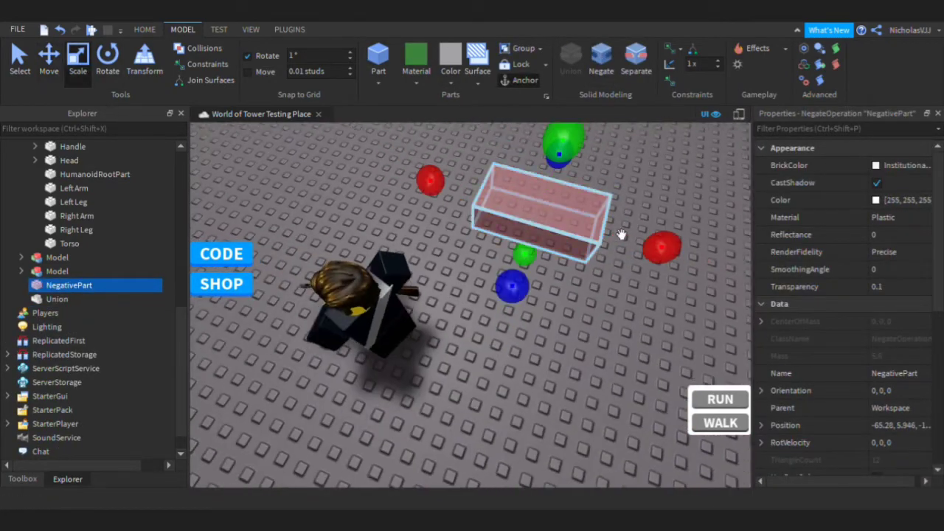
left_click_drag(458, 187, 277, 139)
left_click(374, 220)
left_click(363, 174)
left_click_drag(385, 218, 398, 255)
right_click_drag(413, 251, 509, 288)
left_click(574, 351)
left_click_drag(523, 276, 442, 280)
right_click_drag(442, 280, 446, 325)
key("s")
Rotate the negative block to match the torso's angle and lower it beside the character's torso.
left_click(108, 60)
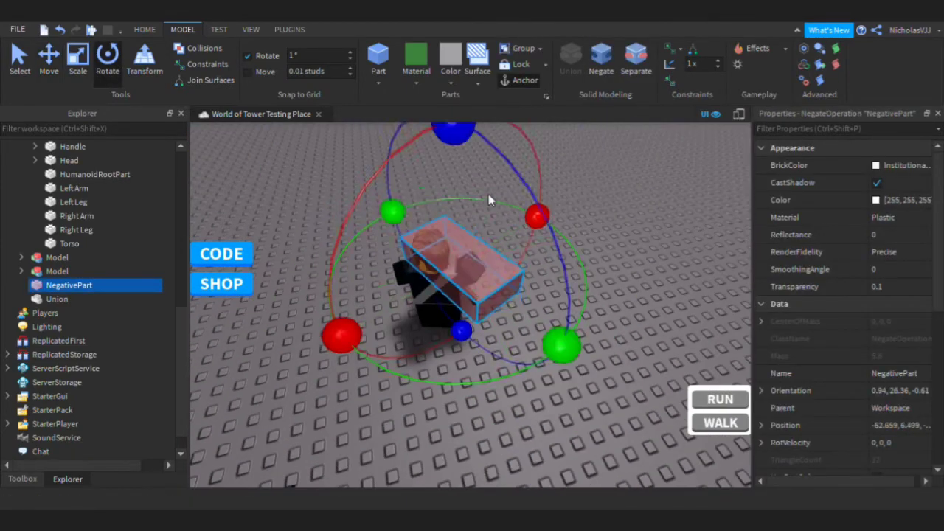
right_click_drag(414, 295, 472, 295)
left_click_drag(420, 354, 495, 375)
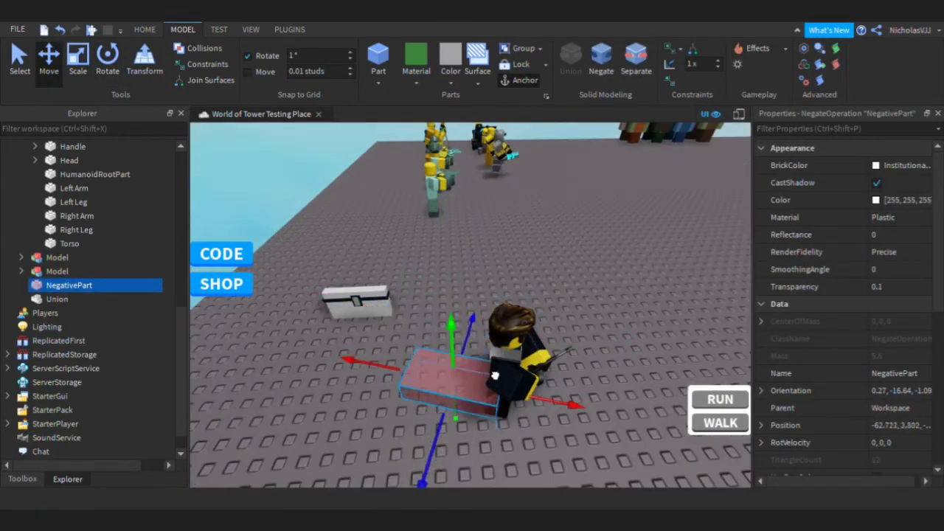
right_click_drag(495, 376, 511, 275)
left_click_drag(510, 274, 505, 322)
scroll(487, 335, "up", 3)
Fit the negative block against the protruding side of the strap and union the two to trim it.
right_click_drag(488, 335, 473, 357)
left_click_drag(458, 370, 463, 371)
right_click_drag(463, 371, 421, 284)
left_click_drag(420, 284, 411, 287)
right_click_drag(410, 287, 504, 384)
left_click(504, 384, "ctrl")
left_click(571, 59)
left_click(620, 253)
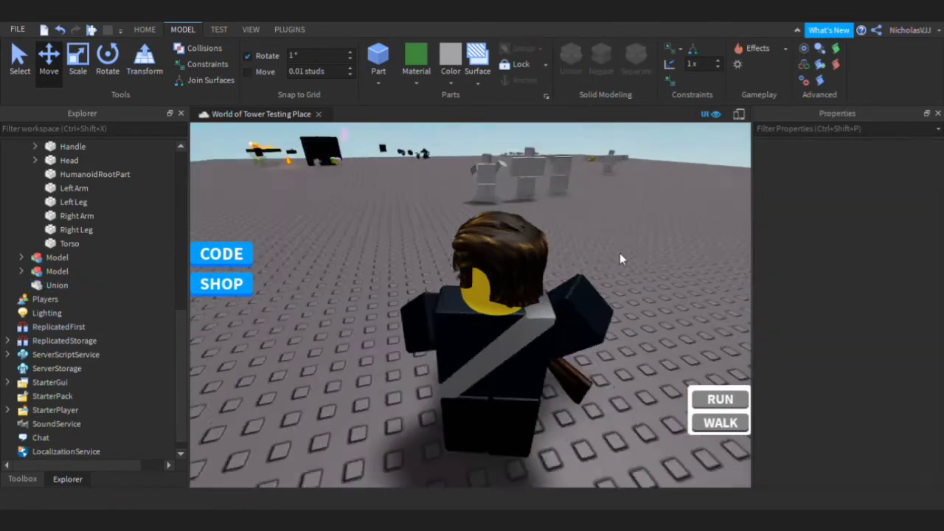
Select the trimmed strap union and adjust its size slightly so it fits the torso.
right_click_drag(620, 253, 586, 336)
left_click(586, 336)
left_click(21, 147)
left_click(58, 271)
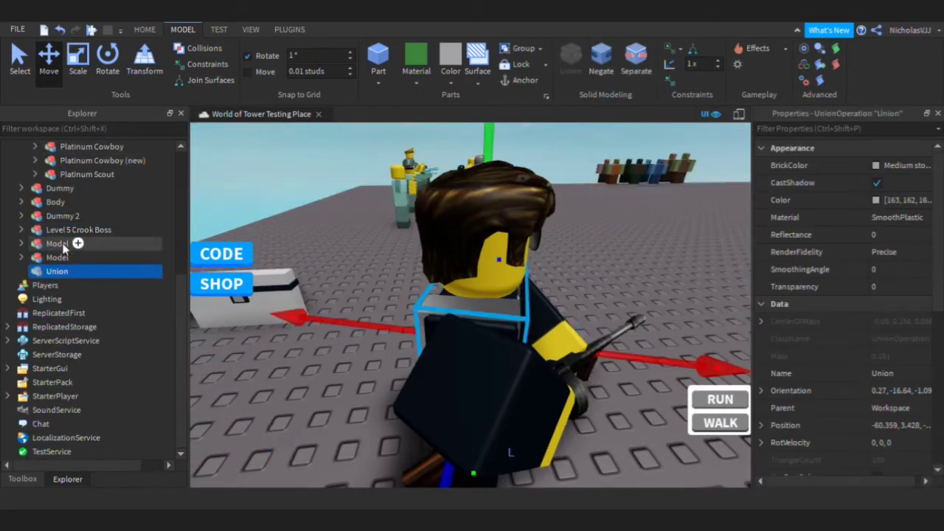
left_click(77, 59)
left_click(624, 244)
right_click_drag(624, 244, 625, 244)
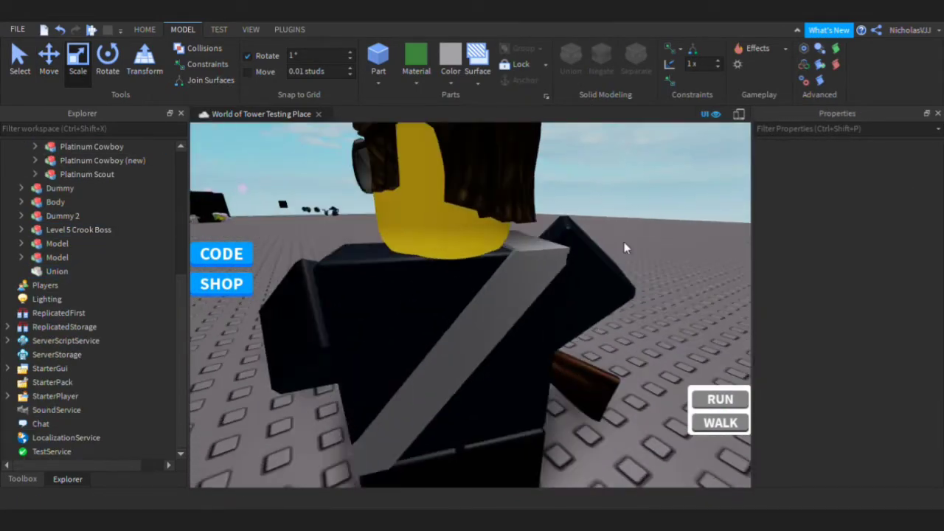
Try Granite and Foil on the strap, and give it a dark textured material.
left_click(562, 252)
left_click(479, 266)
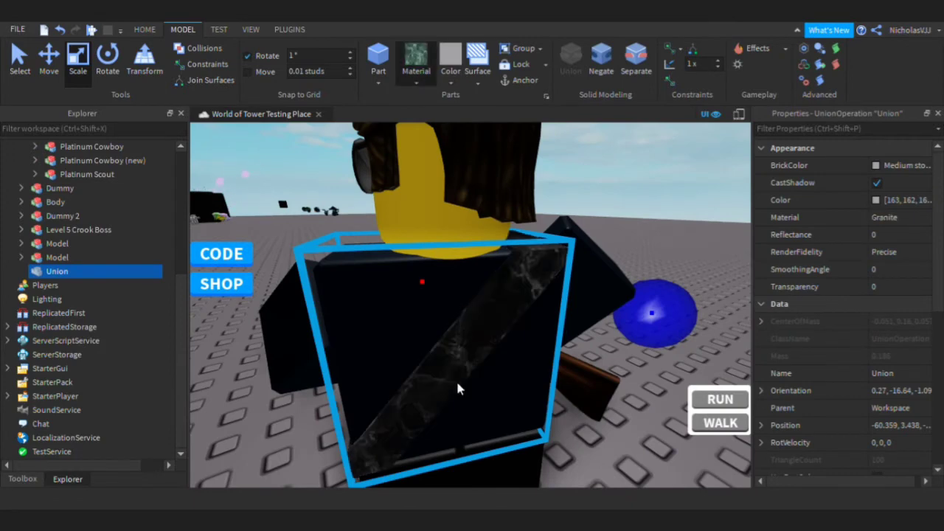
left_click(448, 216)
right_click_drag(468, 145, 468, 146)
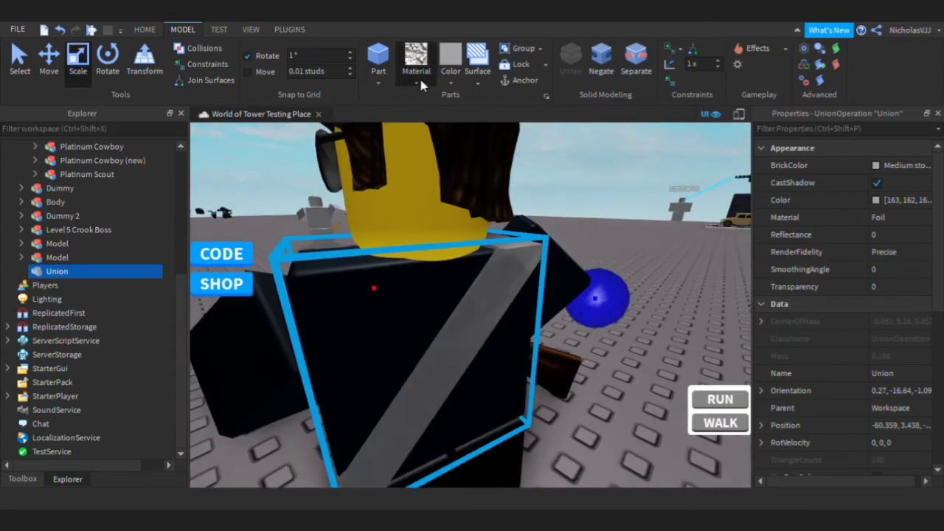
right_click_drag(572, 202, 571, 202)
scroll(571, 202, "down", 3)
Select the white case model beside the character and rotate it to line up with the character's back.
left_click(565, 327)
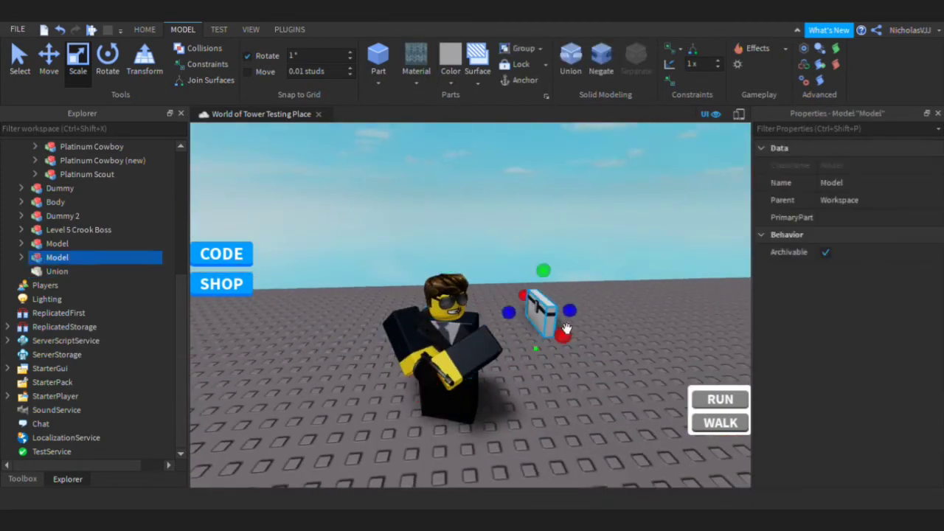
right_click_drag(565, 327, 526, 318)
left_click(107, 74)
left_click_drag(440, 264, 439, 264)
Move the white case behind the character's legs and scale it.
left_click(48, 60)
right_click_drag(552, 185, 552, 185)
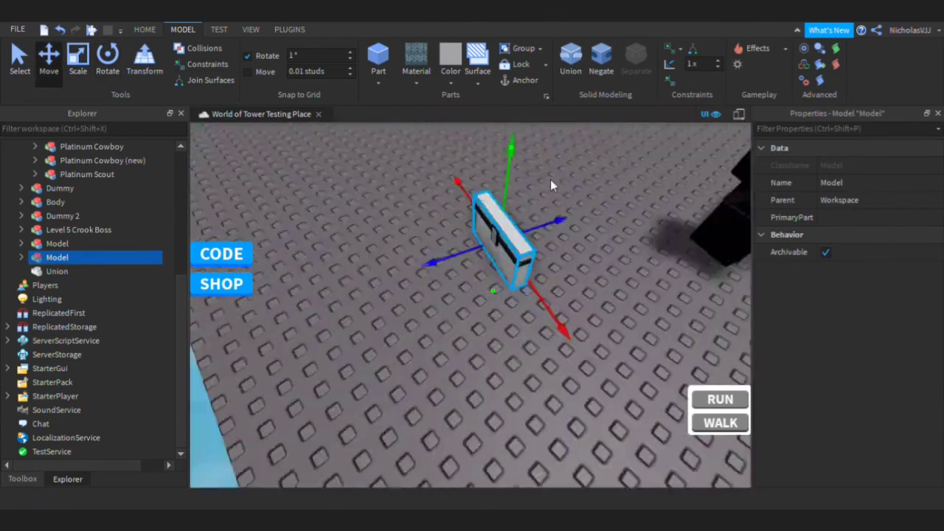
right_click_drag(596, 301, 596, 302)
left_click_drag(553, 386, 626, 419)
right_click_drag(626, 419, 626, 420)
key("ctrl+3")
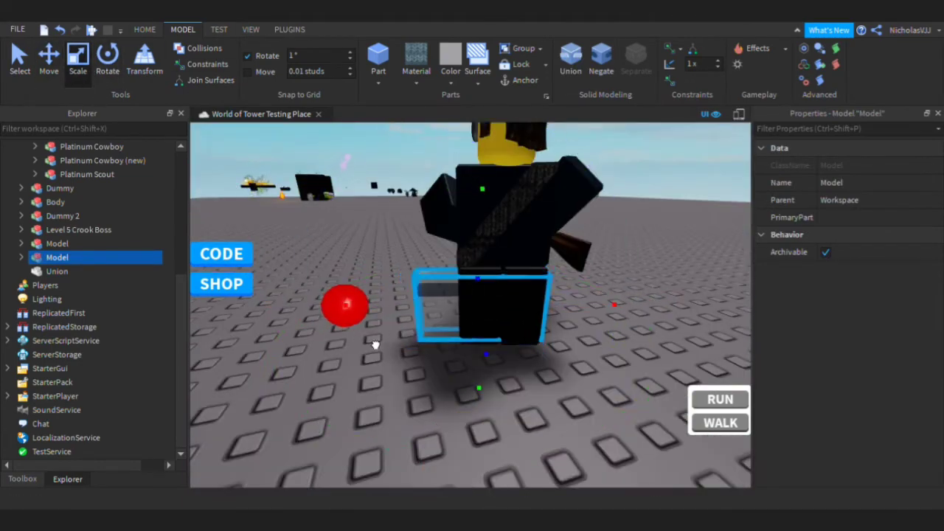
Tilt the white case diagonally along the strap and move it up onto the character's back.
left_click(107, 59)
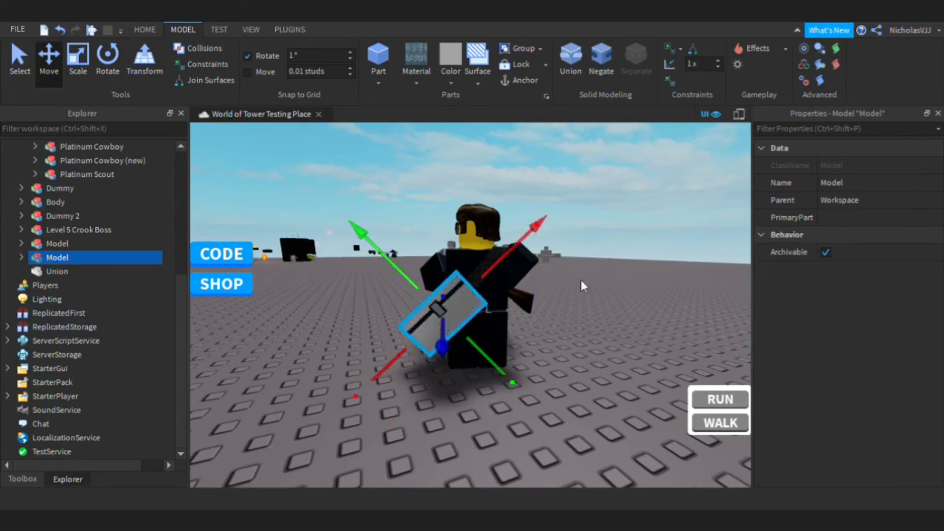
left_click_drag(528, 233, 566, 197)
right_click_drag(546, 286, 548, 304)
left_click_drag(603, 380, 608, 386)
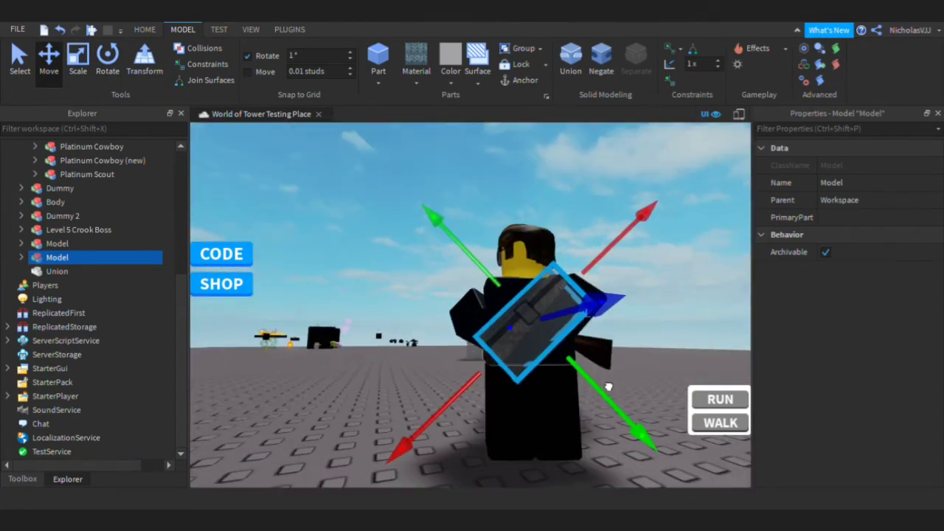
Fine-tune the case's tilt and shift it so it sits centred on the strap against the back.
right_click_drag(608, 386, 526, 403)
scroll(527, 402, "up", 1)
left_click(108, 61)
left_click_drag(384, 244, 374, 257)
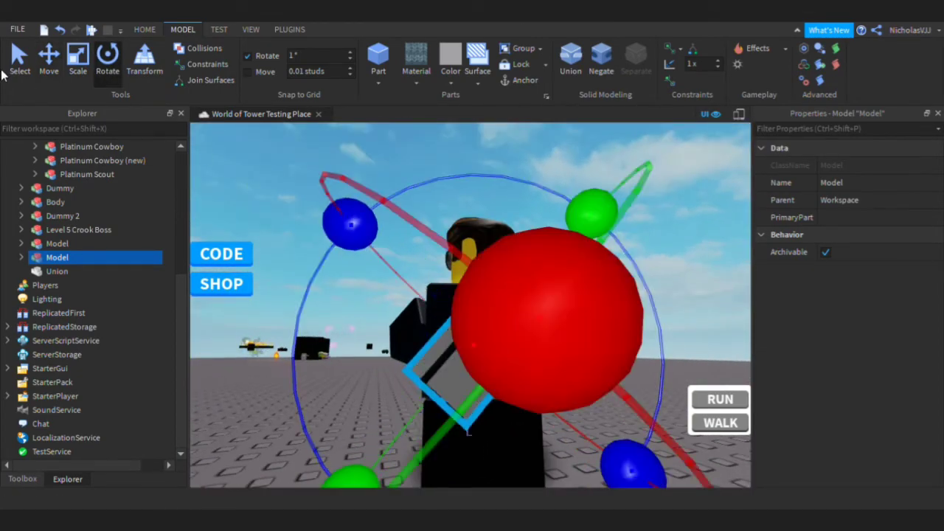
left_click(49, 61)
left_click_drag(575, 432, 588, 440)
right_click_drag(601, 322, 509, 344)
left_click(600, 323)
scroll(600, 322, "up", 3)
scroll(607, 269, "down", 3)
right_click_drag(607, 269, 596, 308)
scroll(596, 308, "up", 1)
Select the black stripe part inside the case model and resize it across the case.
left_click(40, 270)
left_click(41, 259)
left_click(21, 257)
left_click(53, 272)
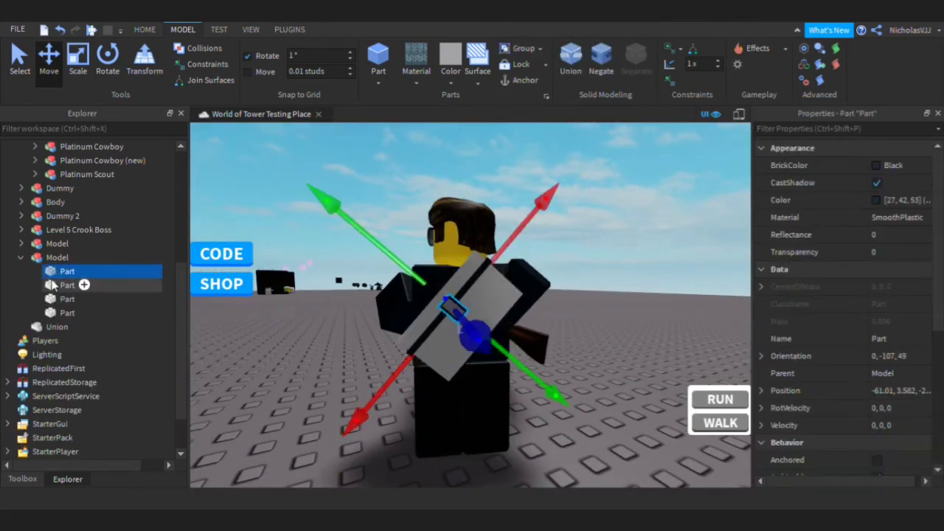
left_click(52, 286)
right_click_drag(282, 260, 282, 259)
key("ctrl+3")
left_click_drag(533, 347, 536, 349)
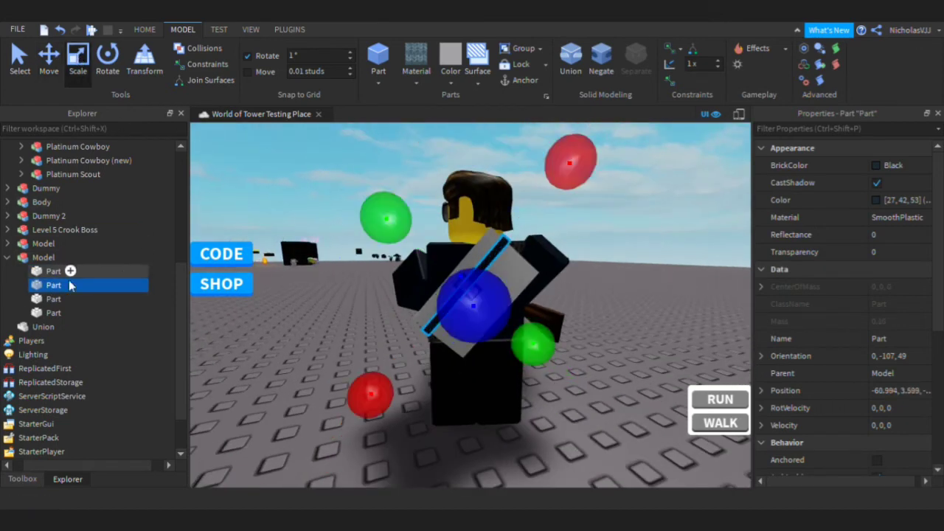
Enlarge the small black clasp on the case and check the character from the front.
left_click(62, 299)
left_click(62, 271)
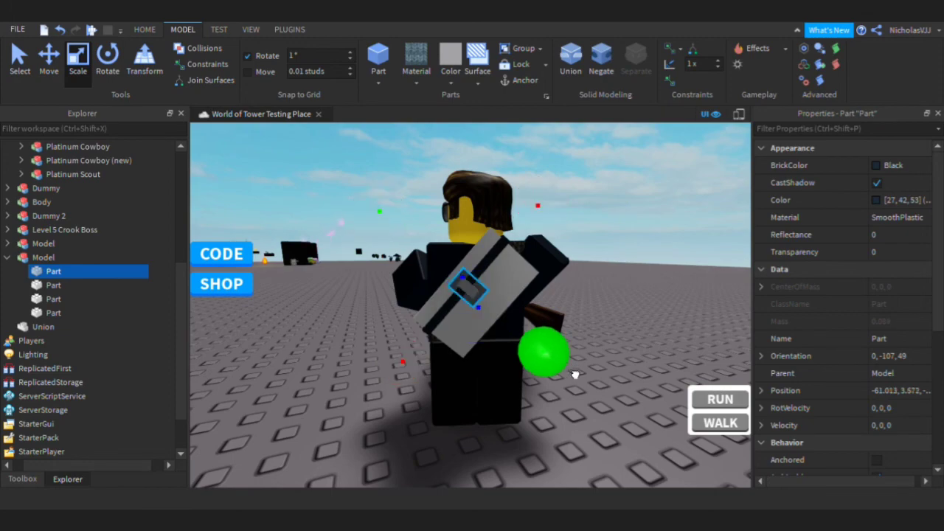
left_click(629, 267)
scroll(629, 268, "up", 2)
right_click_drag(629, 267, 629, 267)
scroll(629, 267, "down", 3)
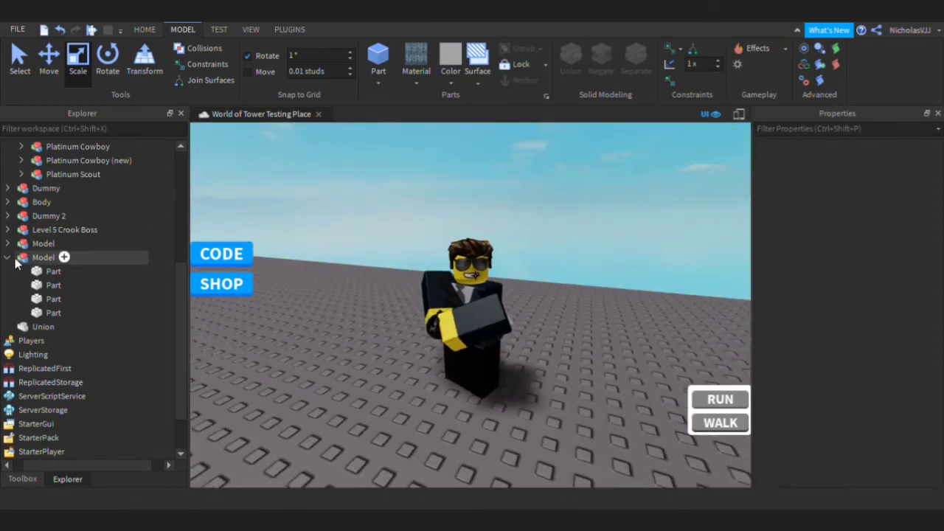
Put the two loose models, including the case, inside the Level 5 Crook Boss model and collapse it.
left_click(8, 258)
left_click(34, 245)
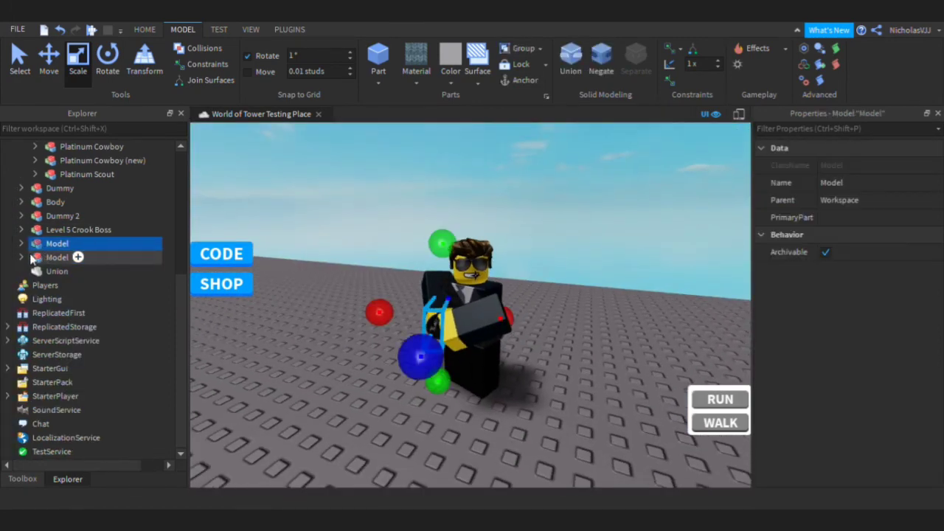
left_click_drag(43, 256, 73, 230)
left_click(21, 230)
left_click(52, 258)
left_click(519, 198)
right_click_drag(460, 202, 460, 201)
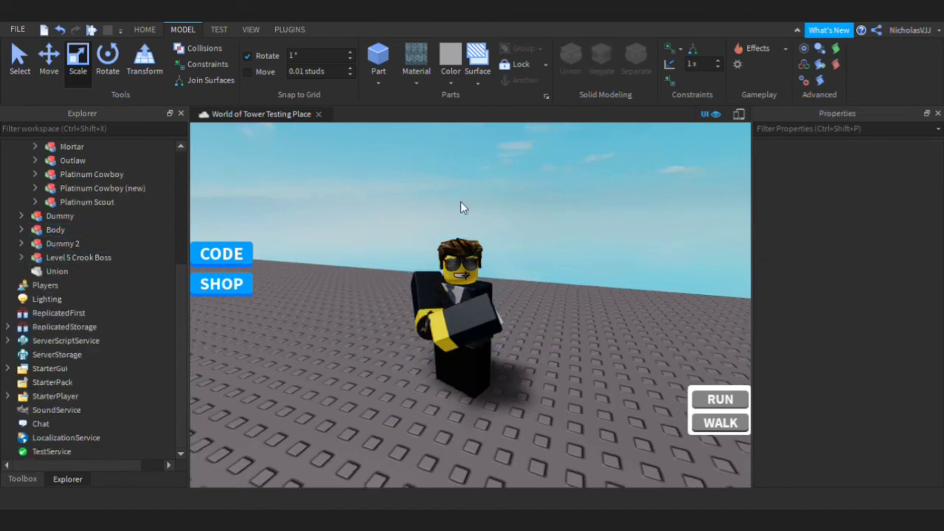